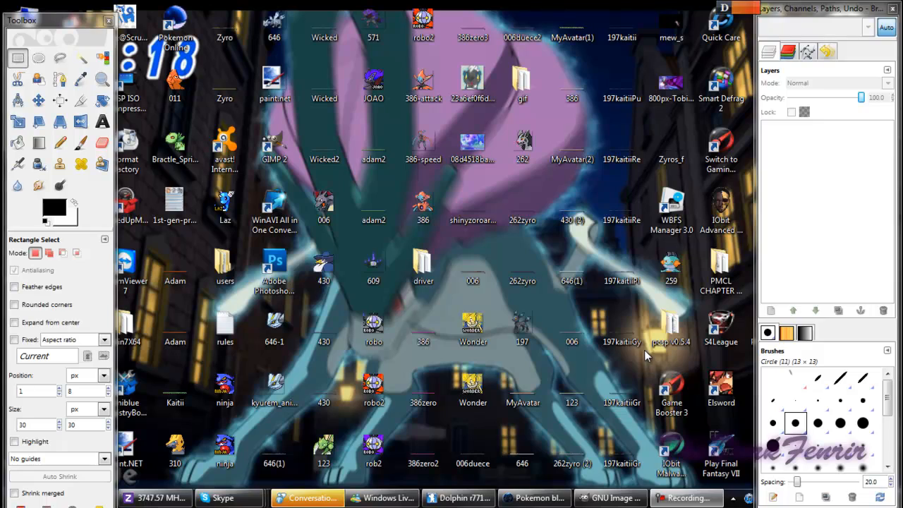
left_click(513, 499)
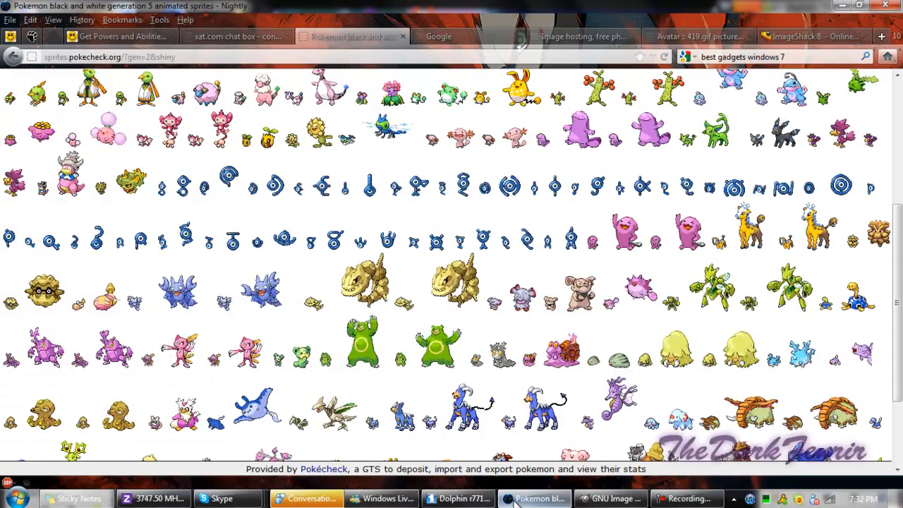
left_click(841, 5)
left_click(822, 207)
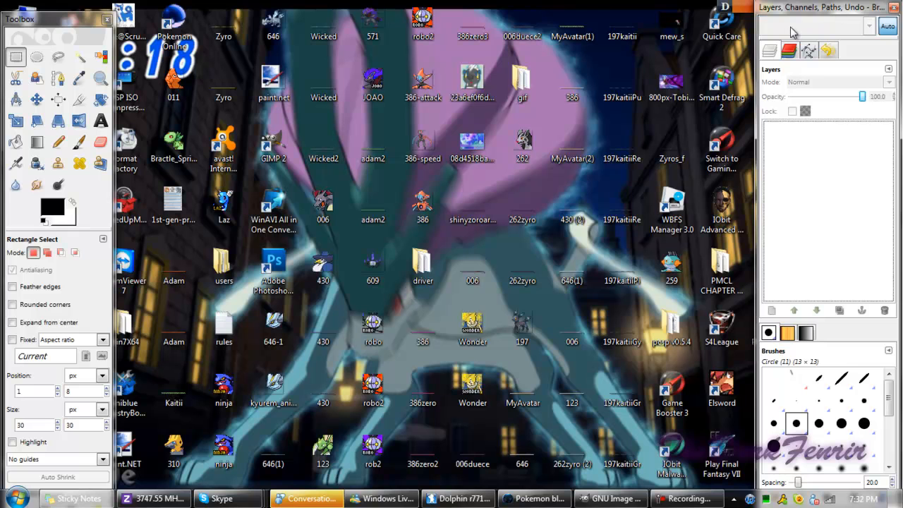
left_click(38, 19)
left_click_drag(38, 19, 36, 10)
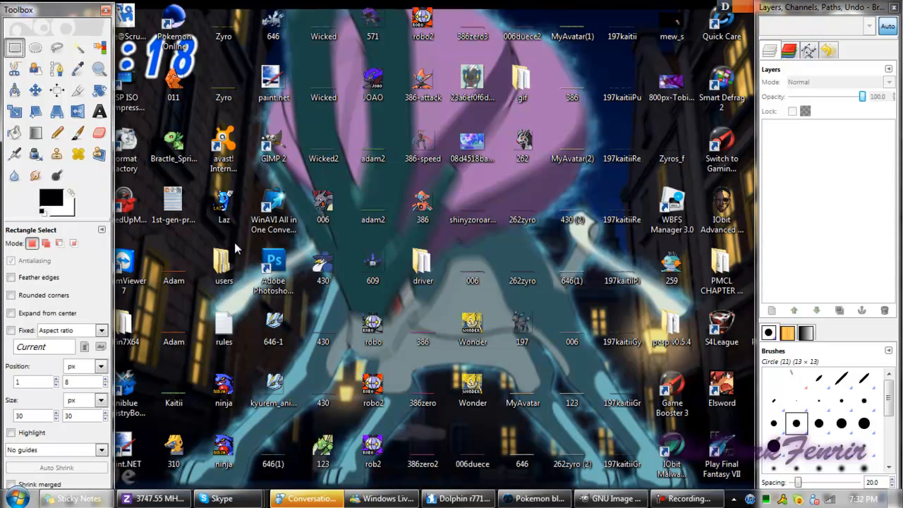
left_click(265, 259)
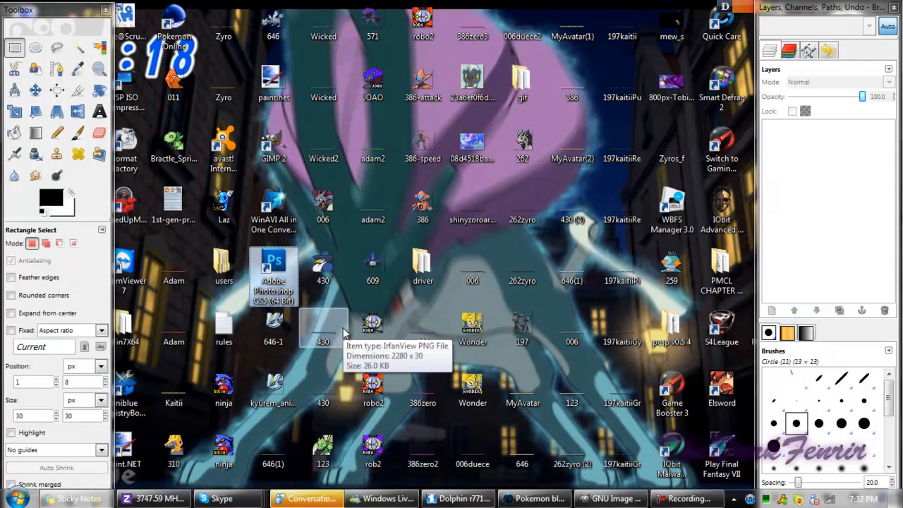
left_click(359, 304)
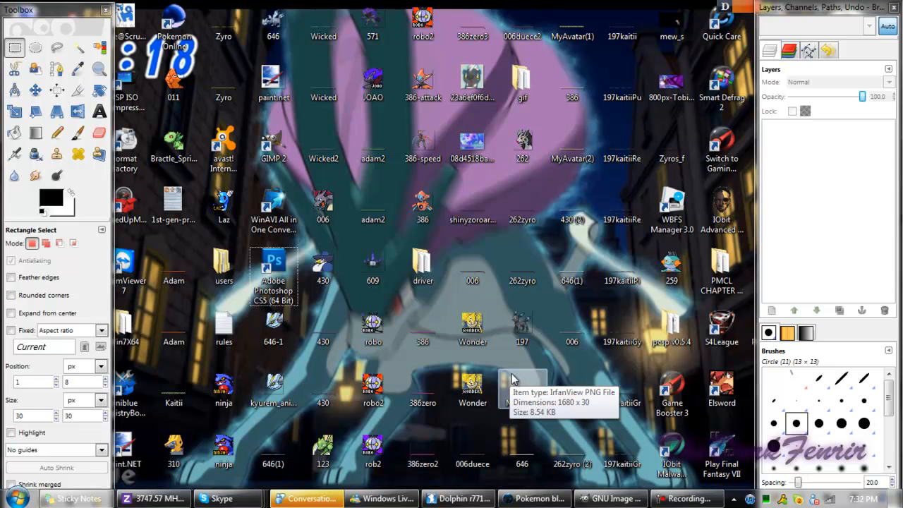
Step: Switch to the Nightly browser and save the shiny Umbreon sprite from the Generation 2 page to the Desktop as GIF file 197
left_click(539, 495)
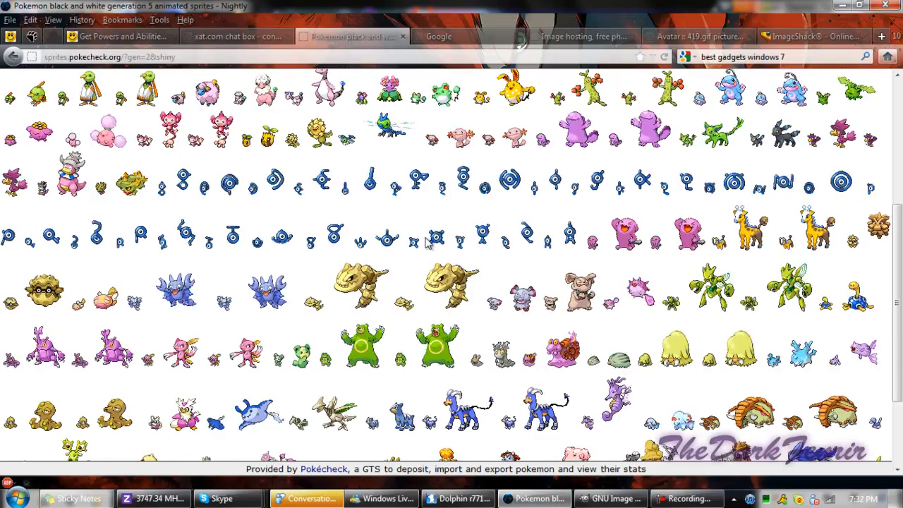
scroll(363, 283, "up", 3)
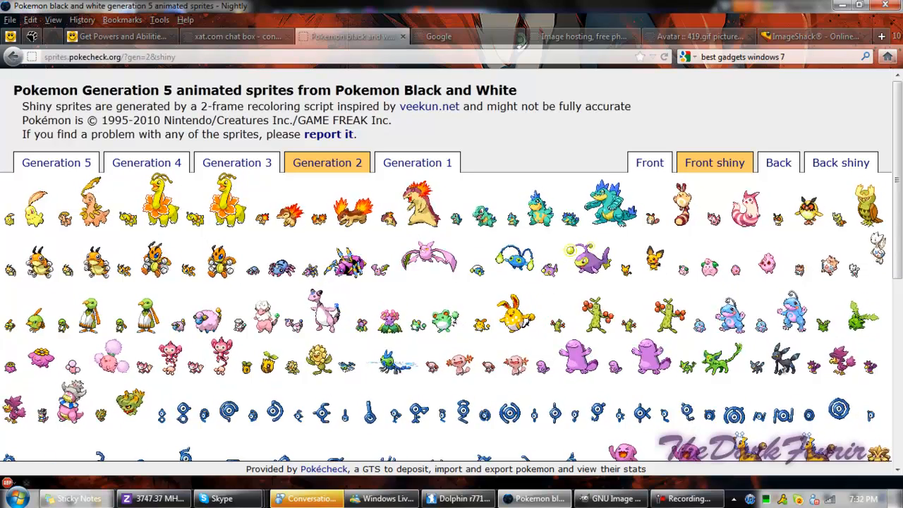
right_click(778, 362)
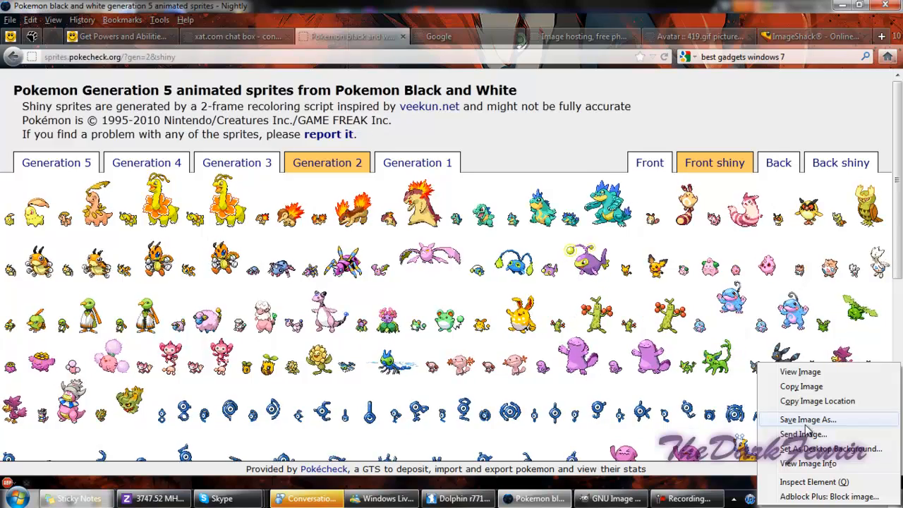
left_click(780, 419)
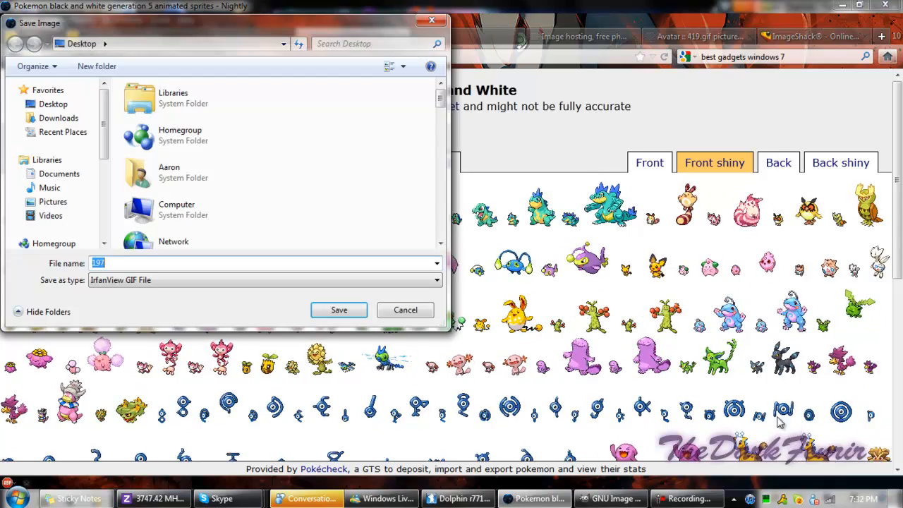
left_click(351, 311)
left_click(492, 255)
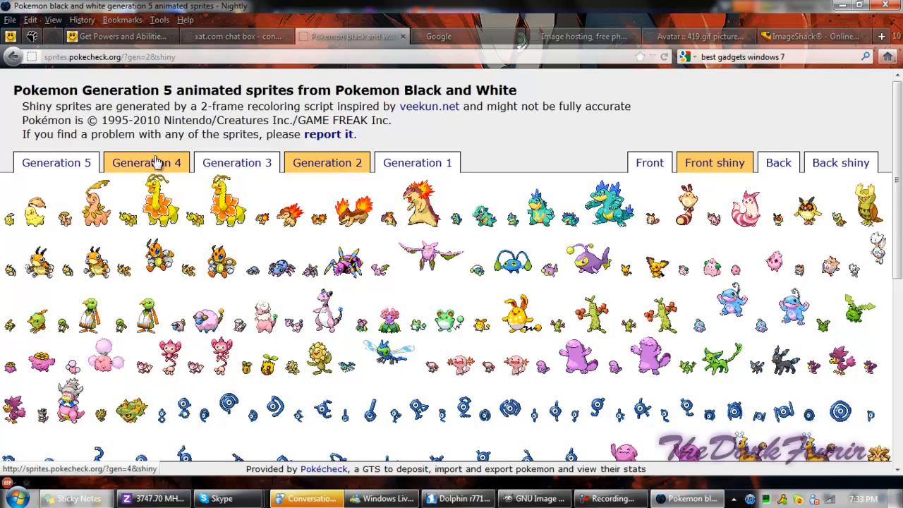
Step: Look over the remaining Generation 2 sprites and the Photobucket and ImageShack pages for hosting the image
scroll(403, 262, "down", 10)
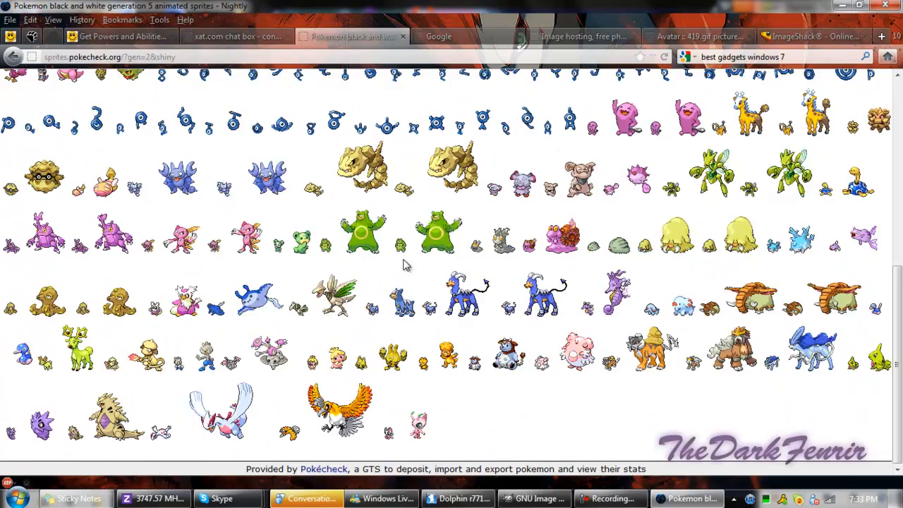
scroll(383, 283, "up", 10)
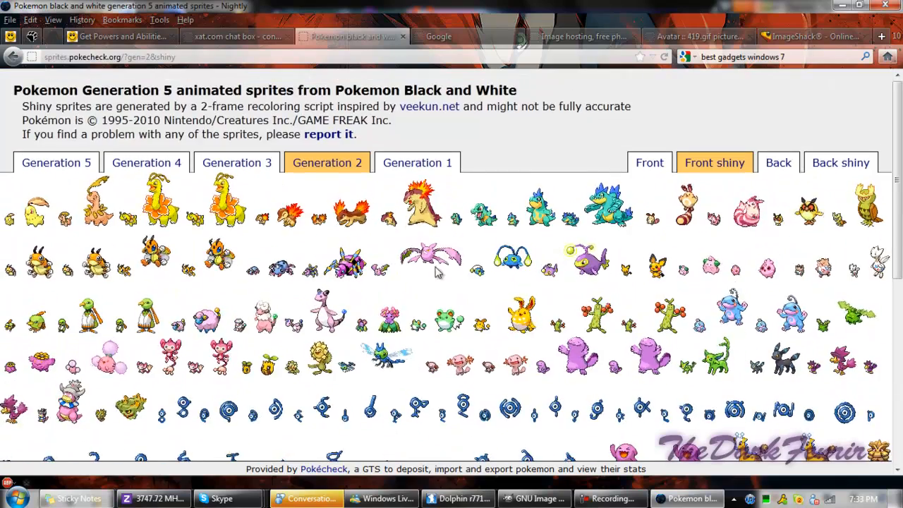
left_click(698, 37)
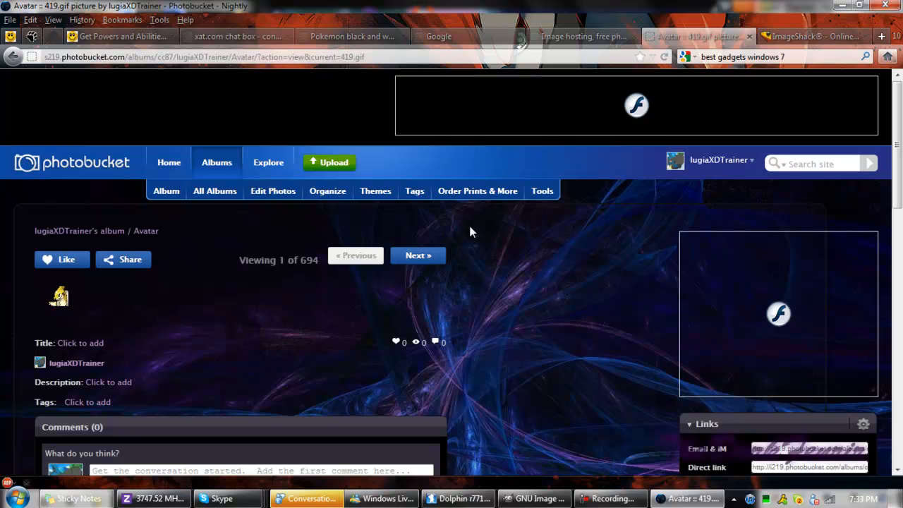
mouse_move(59, 300)
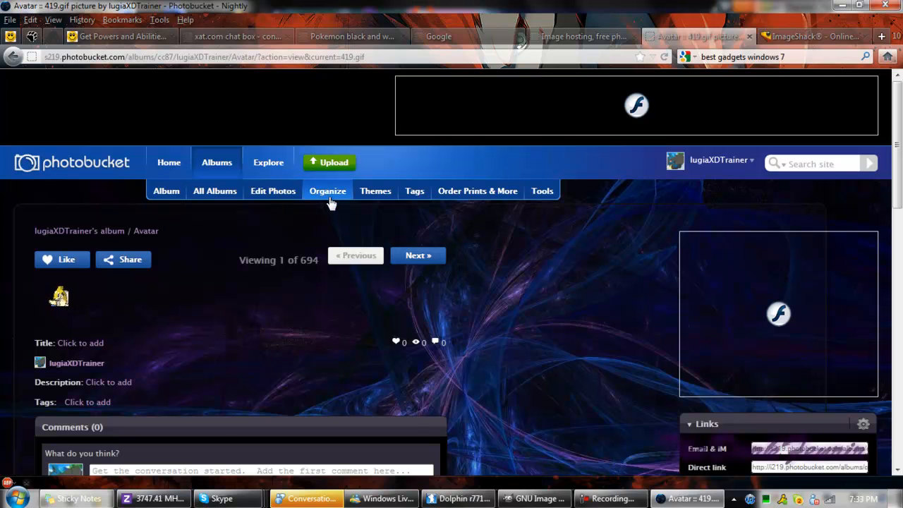
left_click(329, 162)
left_click(791, 34)
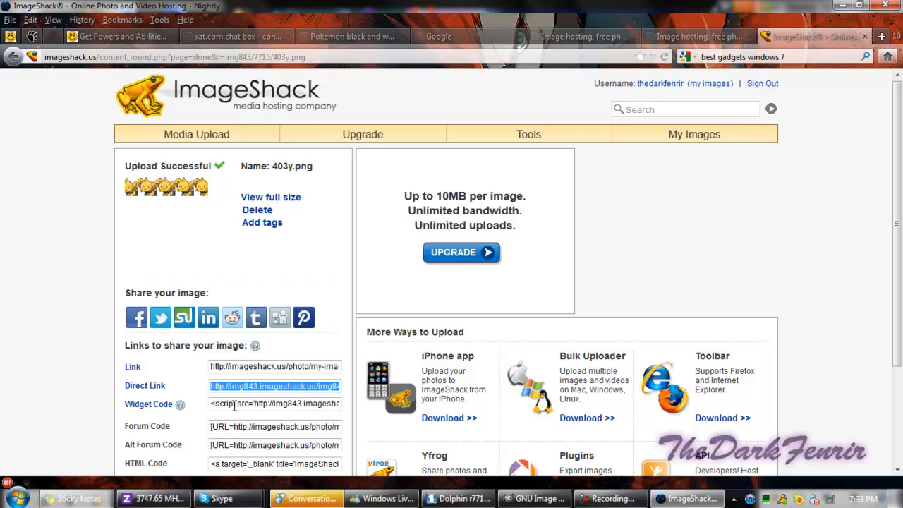
Step: Switch to GIMP and open 197.gif from the Desktop
left_click(841, 5)
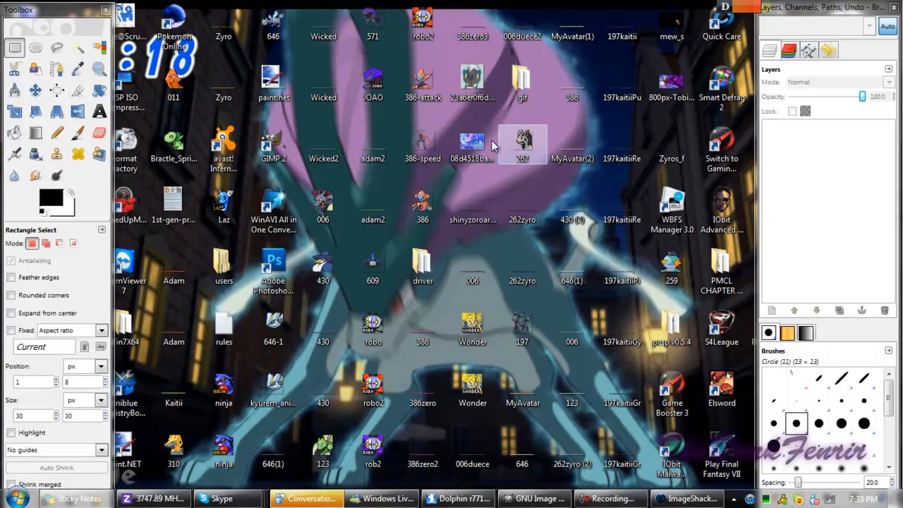
left_click(534, 498)
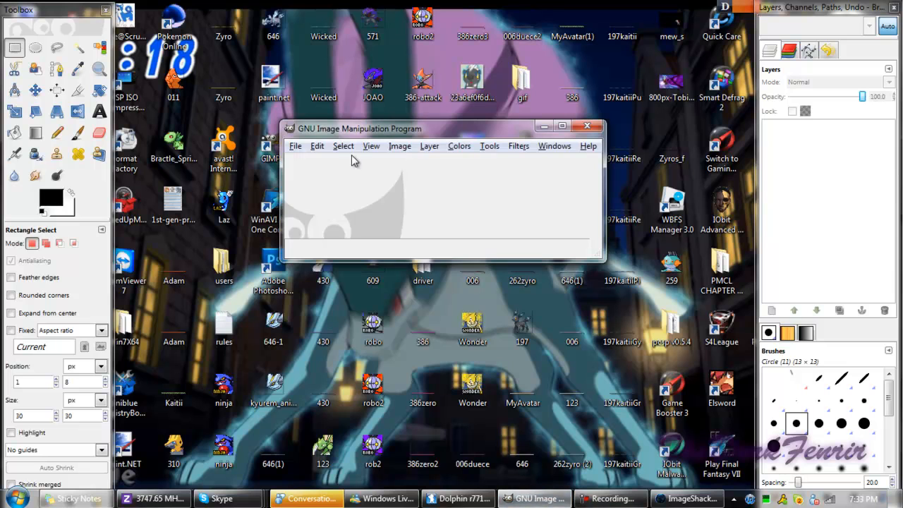
left_click(296, 149)
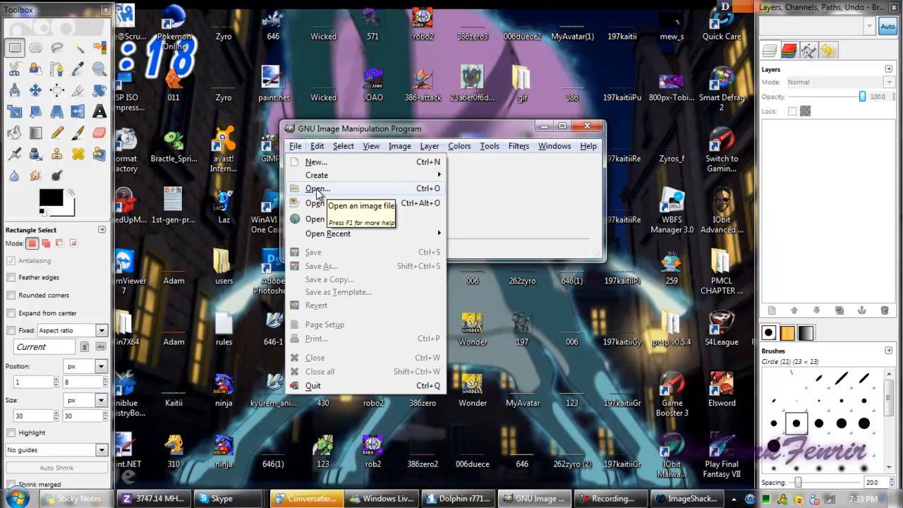
left_click(317, 189)
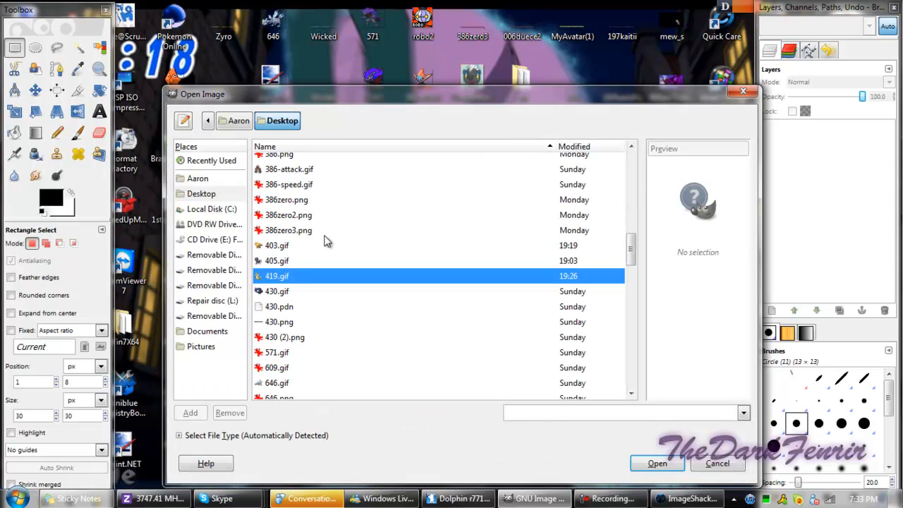
type("197")
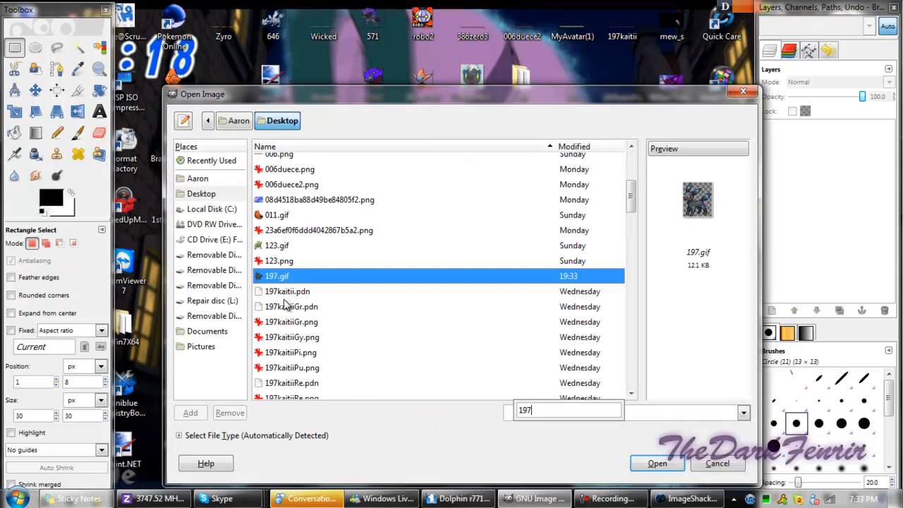
key("Return")
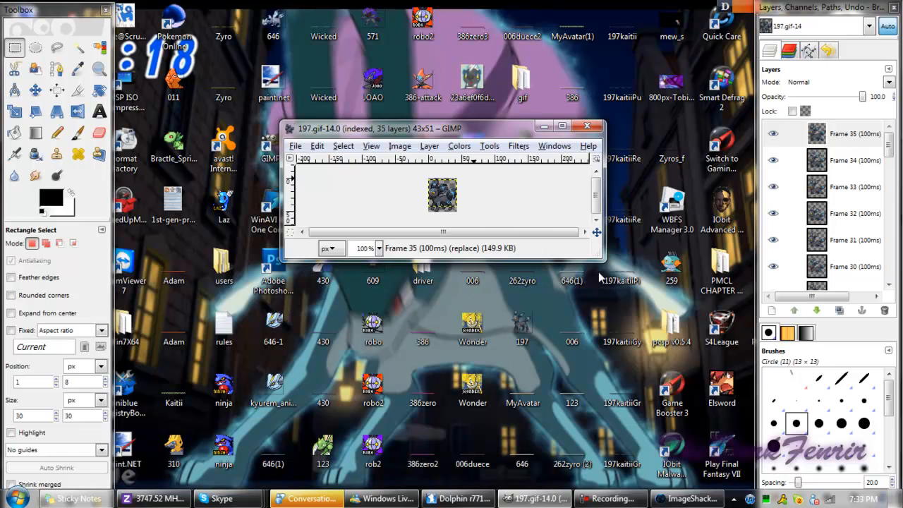
Step: Crop the image to a 30 × 30 px rectangle around Umbreon's head, positioned at X 0, Y 5
left_click_drag(595, 255, 703, 412)
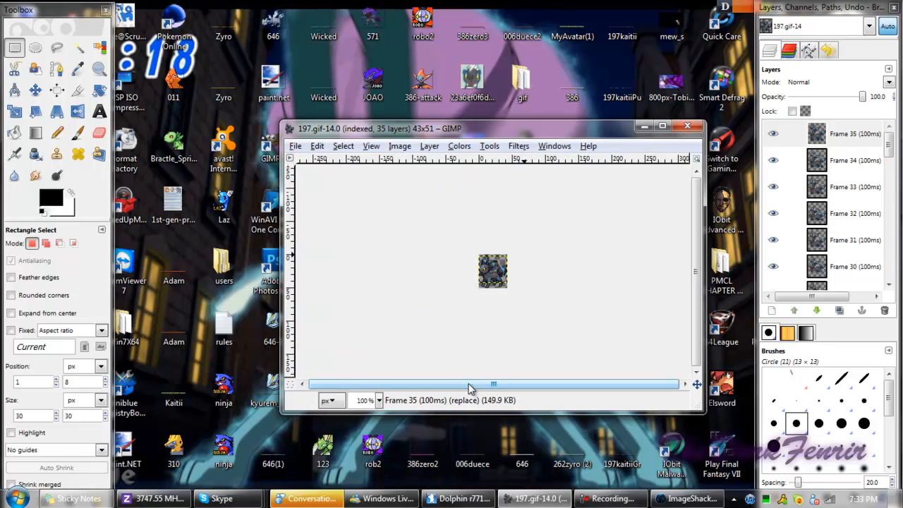
left_click(378, 400)
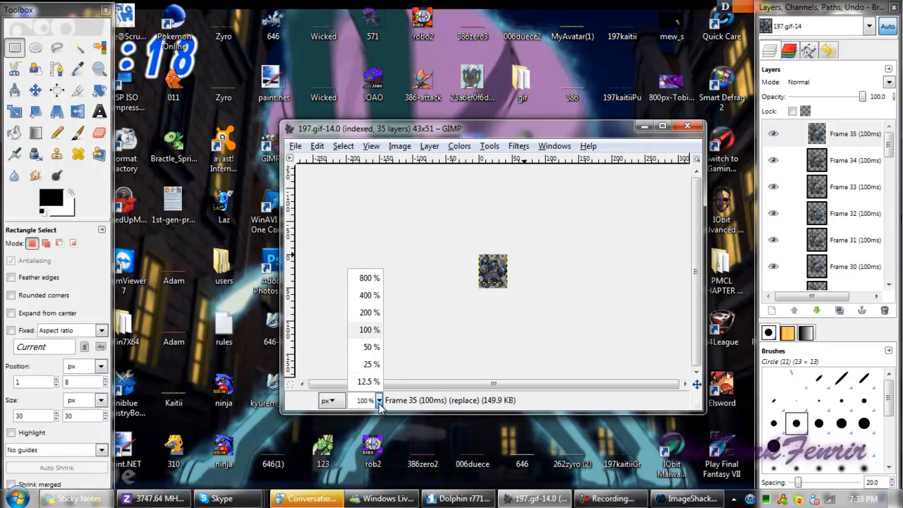
left_click(363, 296)
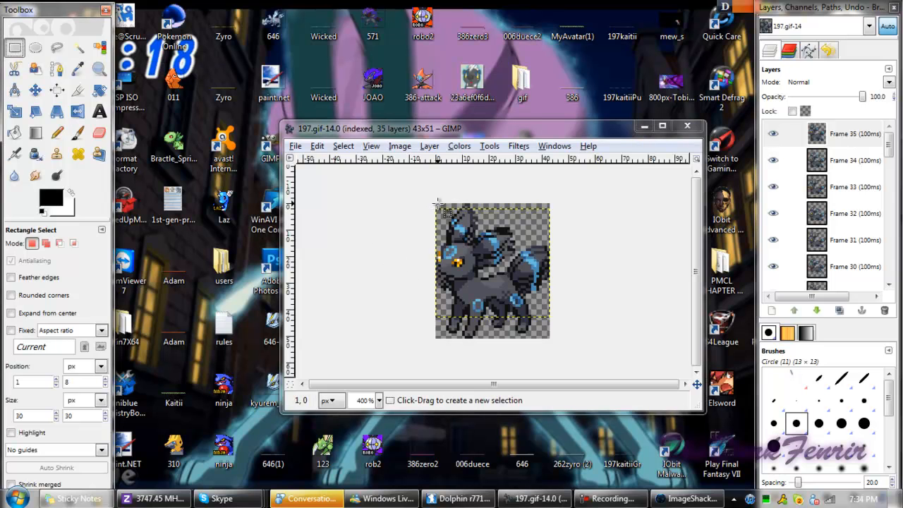
left_click_drag(436, 204, 514, 294)
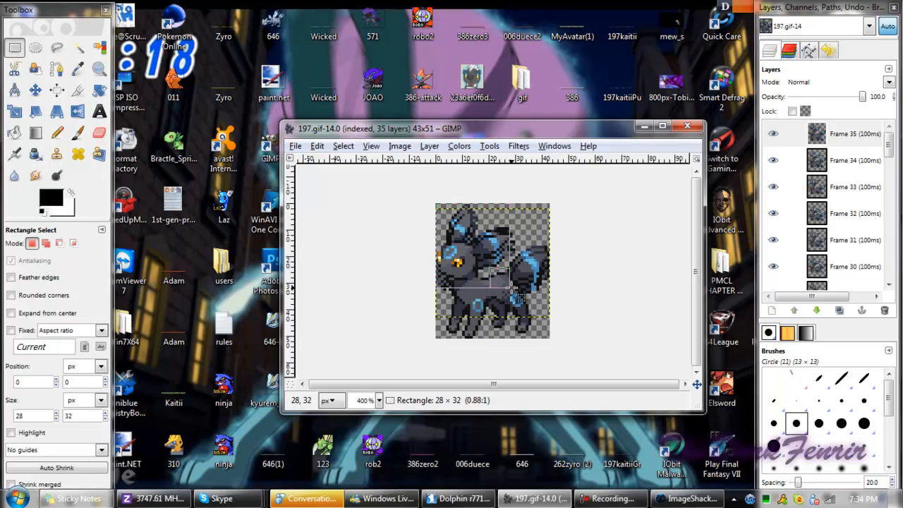
mouse_move(510, 287)
left_mouse_down()
mouse_move(516, 299)
mouse_move(515, 282)
left_mouse_up()
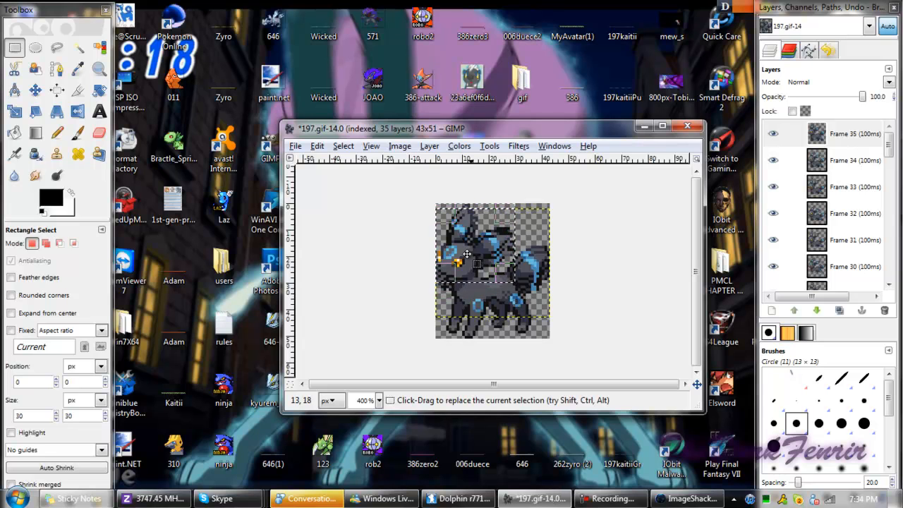
mouse_move(469, 239)
left_mouse_down()
mouse_move(471, 258)
mouse_move(465, 251)
left_mouse_up()
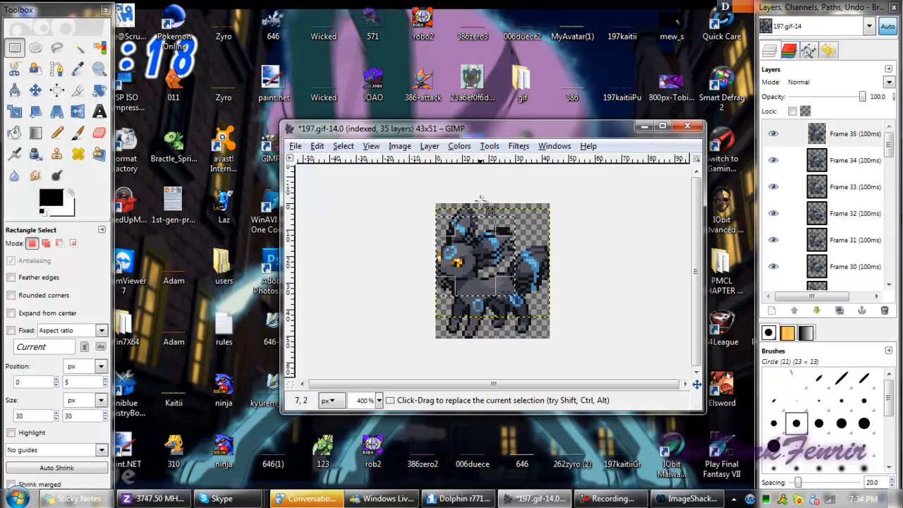
left_click(396, 146)
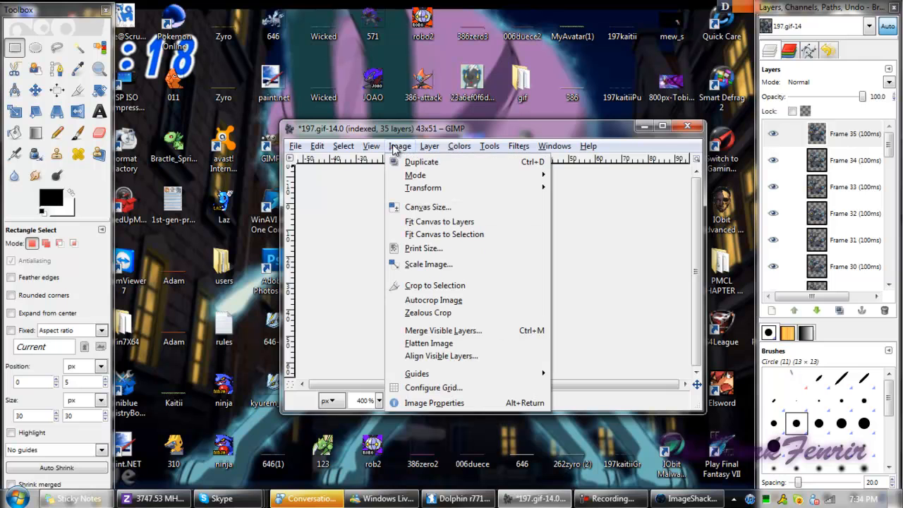
left_click(416, 292)
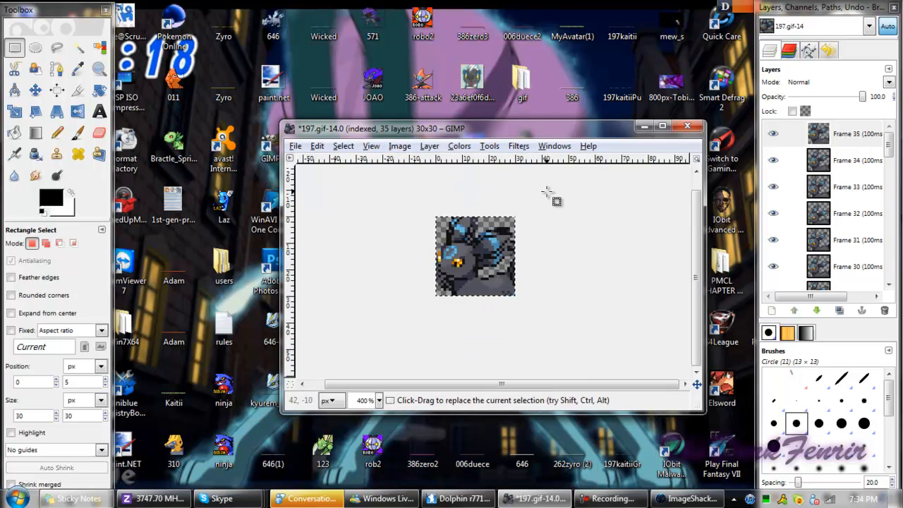
Step: Preview the cropped sprite with the animation Playback filter, and close the preview
left_click(519, 146)
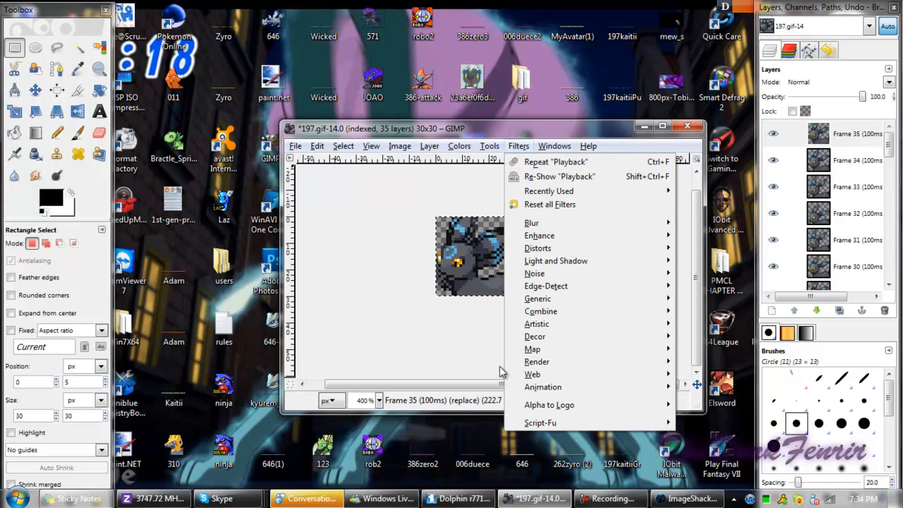
mouse_move(520, 389)
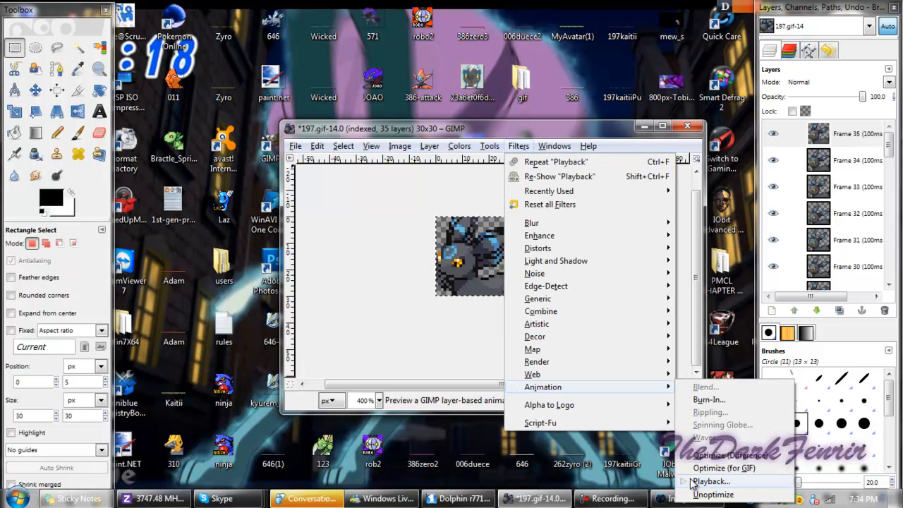
left_click(711, 481)
left_click(38, 51)
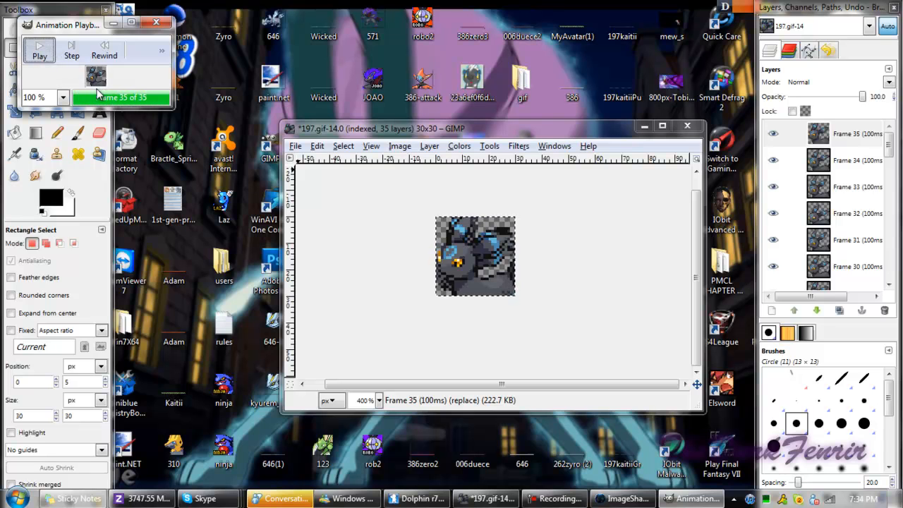
left_click(162, 25)
Step: Save the cropped sprite over 197.gif, exporting it as an animation
left_click(294, 146)
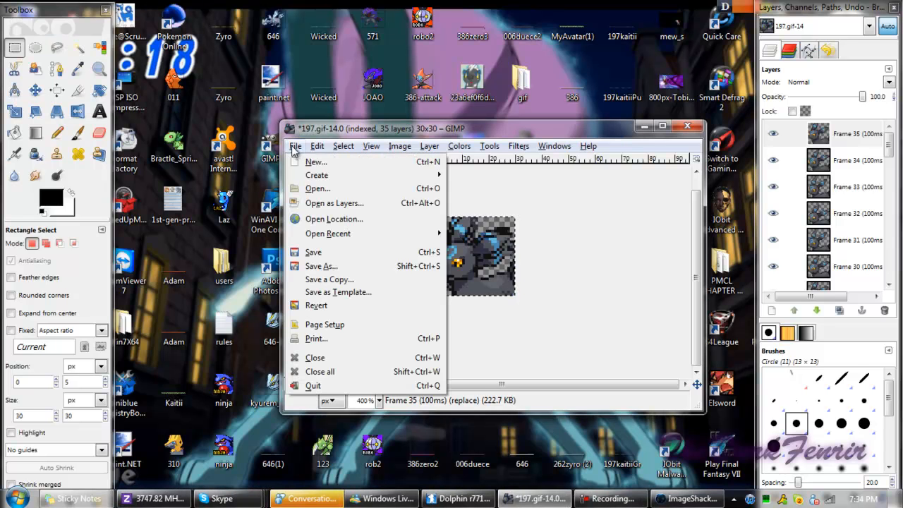
left_click(314, 254)
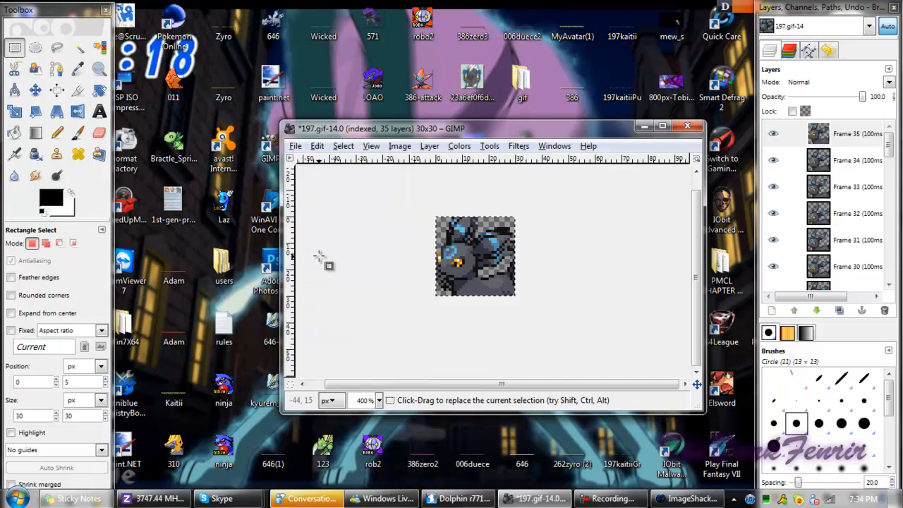
left_click(117, 134)
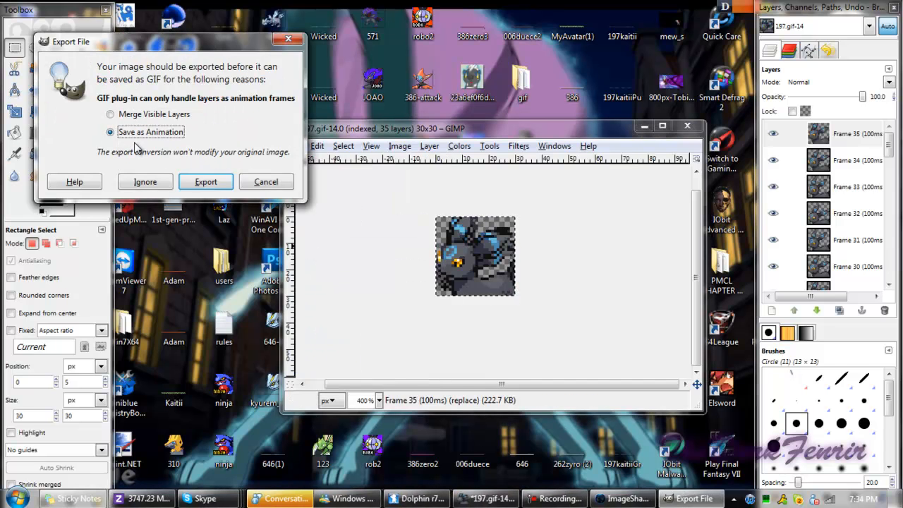
left_click(194, 177)
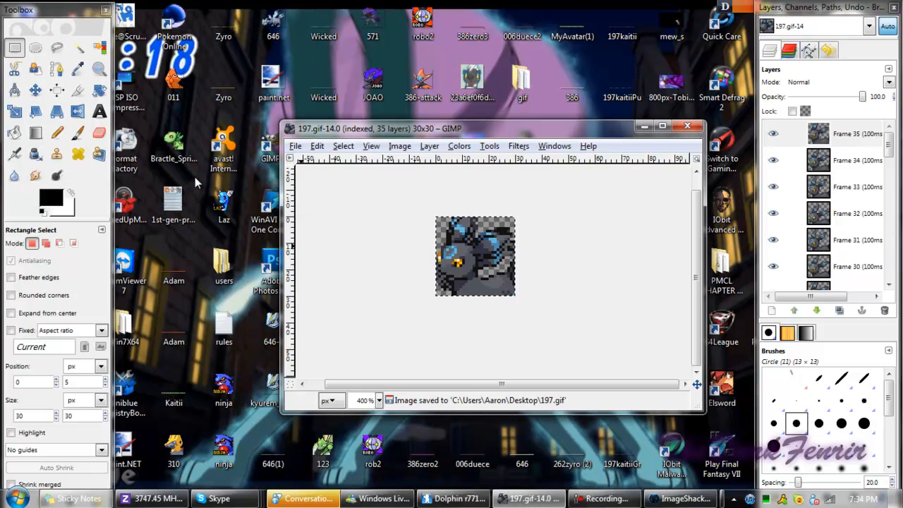
Step: Close the saved 197.gif image and minimize the empty GIMP window
left_click(294, 146)
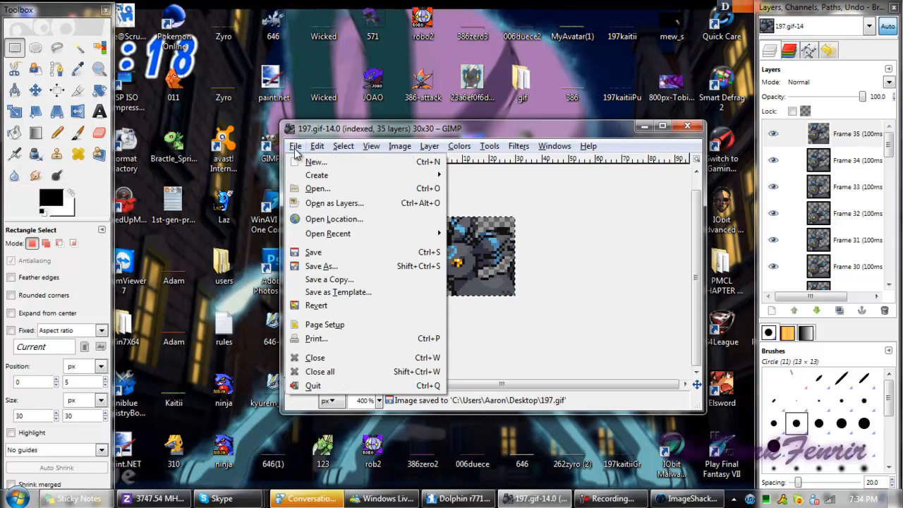
mouse_move(555, 146)
left_click(596, 272)
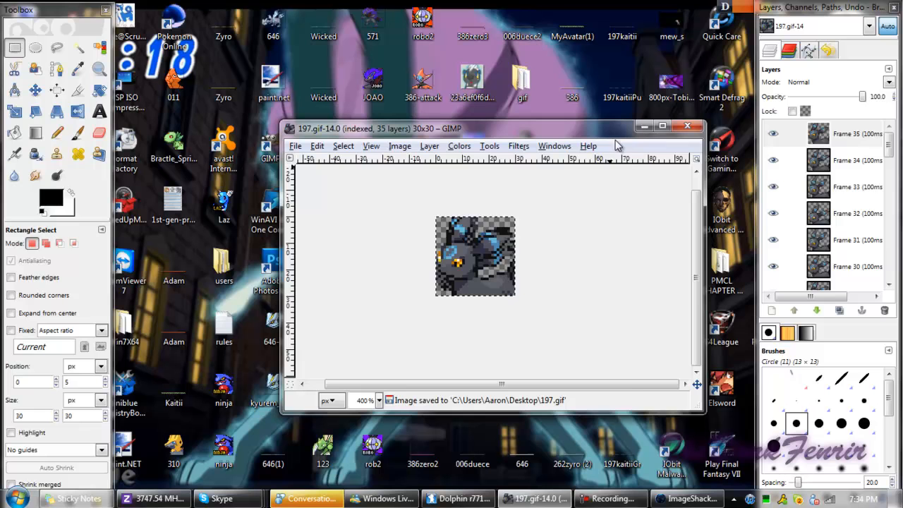
left_click(686, 126)
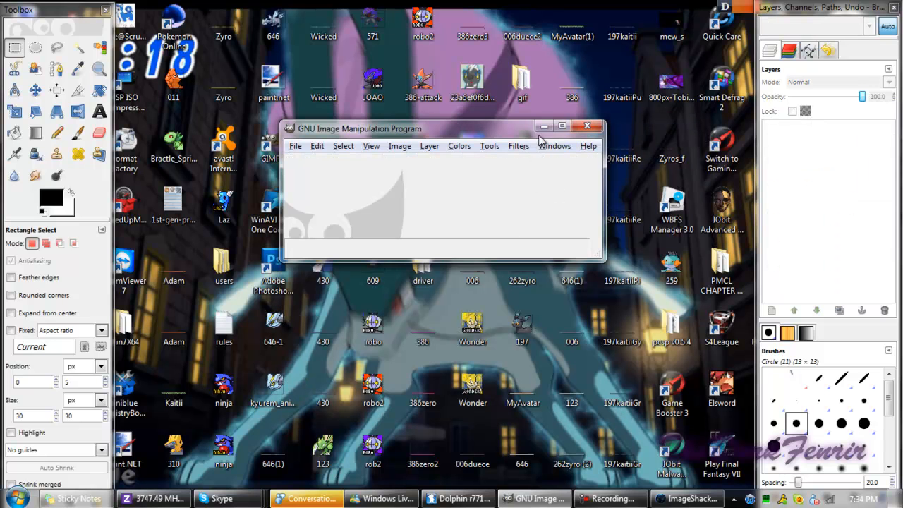
left_click(544, 126)
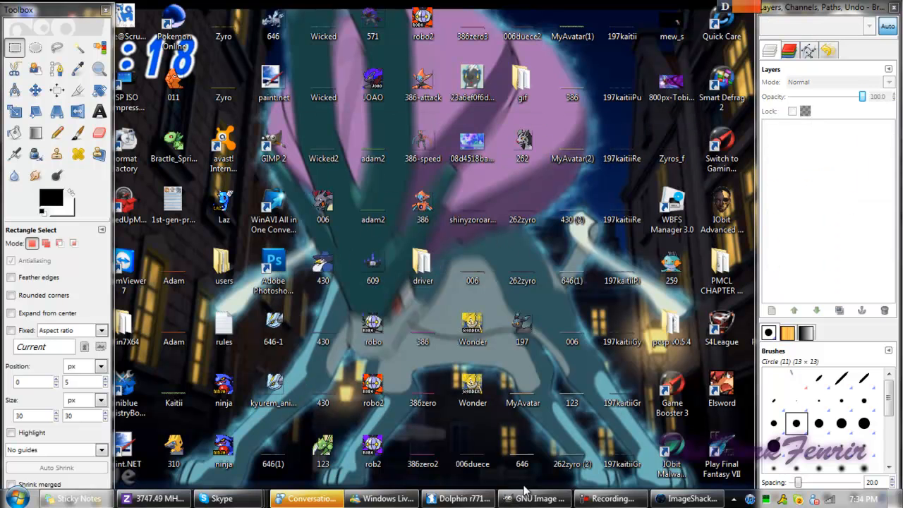
Step: Switch to the browser and examine the Animated Avatar/Picture entry on xat's powers page for its GIF conversion link
left_click(687, 497)
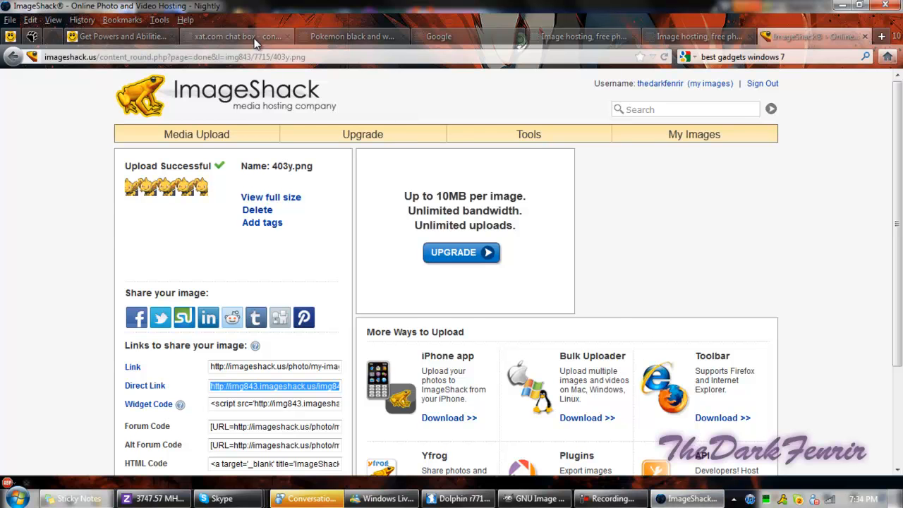
left_click(134, 36)
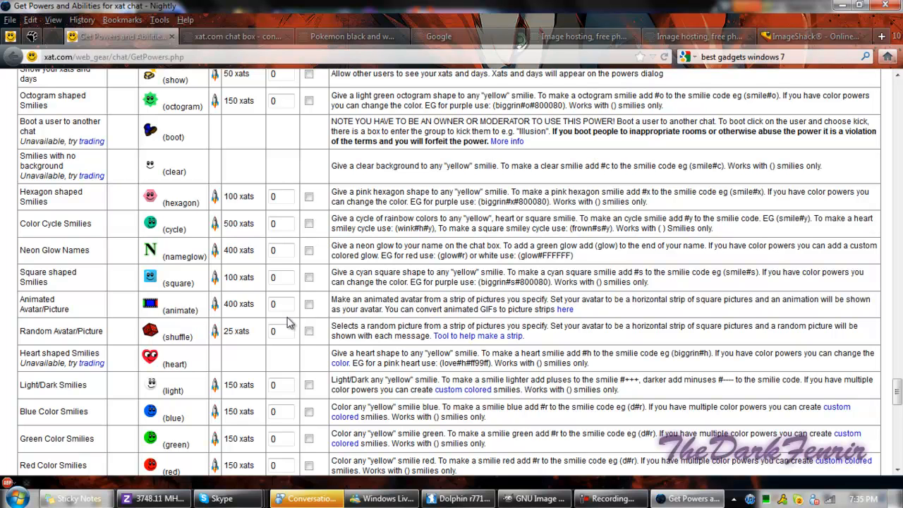
left_click_drag(386, 311, 545, 310)
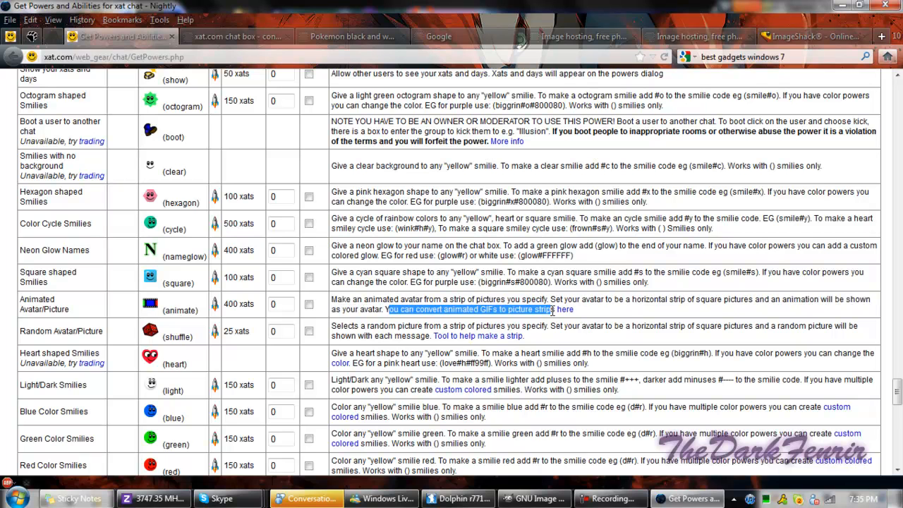
left_click(611, 314)
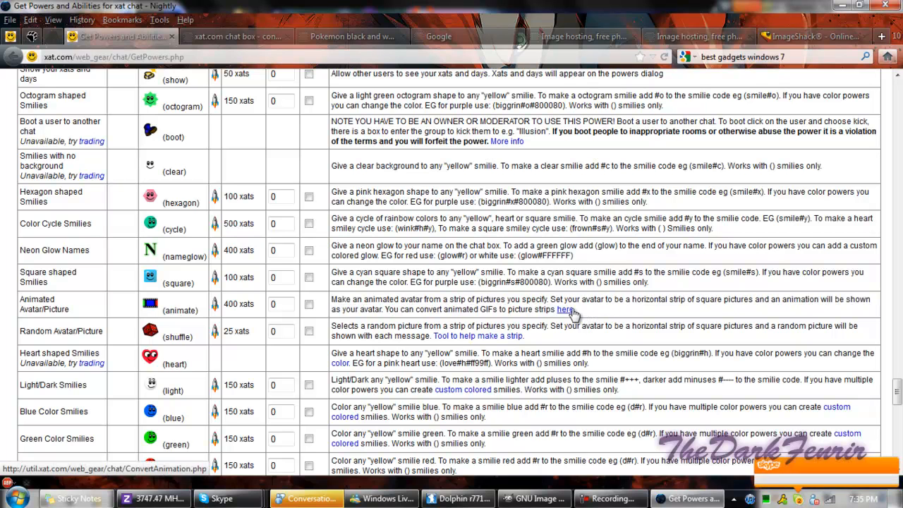
Step: Name the avatar UmbreonGeneric on xat's convert animation page
left_click(228, 40)
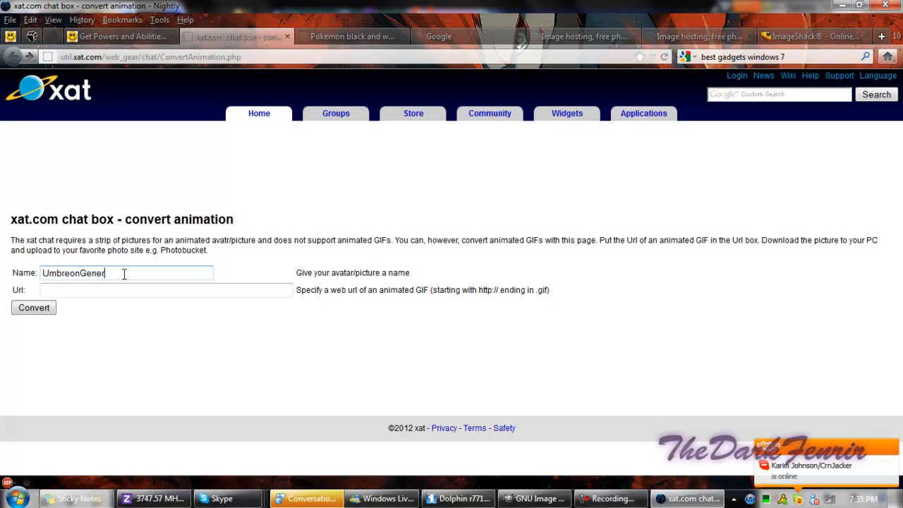
key("Tab")
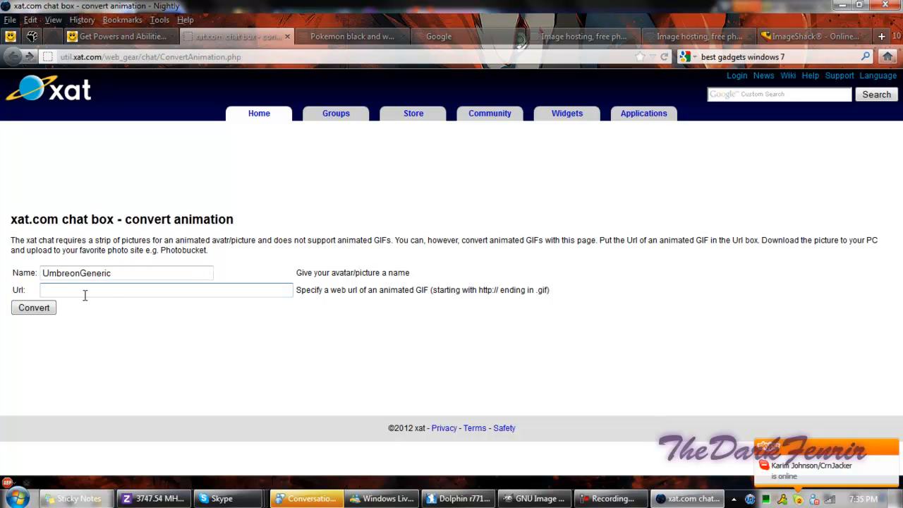
Step: Upload 197.gif from the Desktop to the Avatar album on Photobucket
left_click(681, 35)
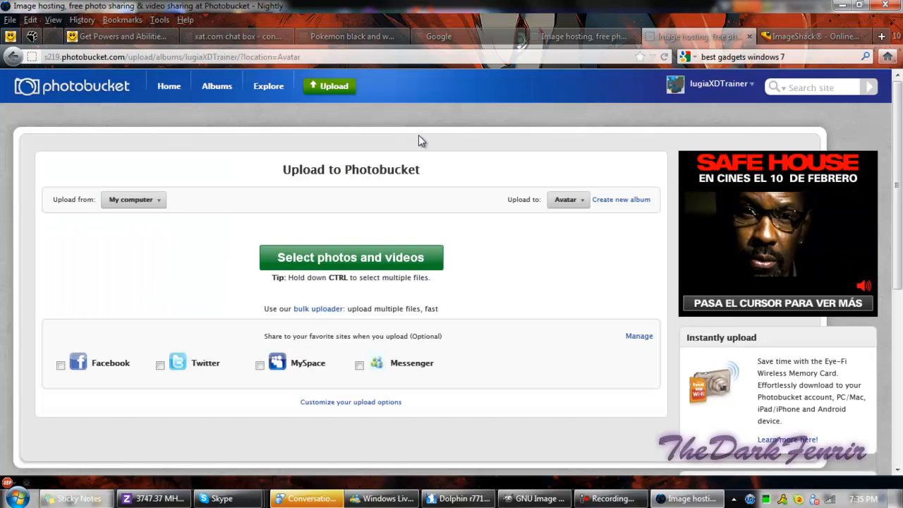
left_click(349, 262)
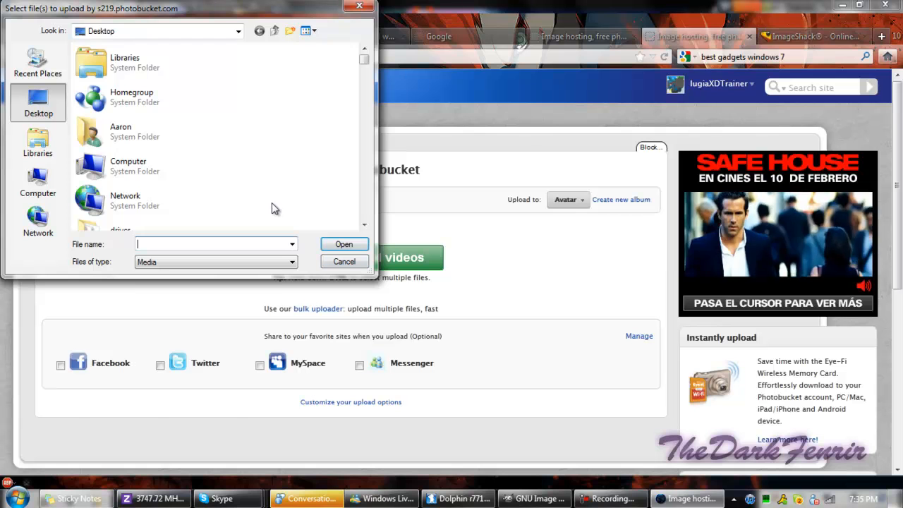
type("19")
key("Down")
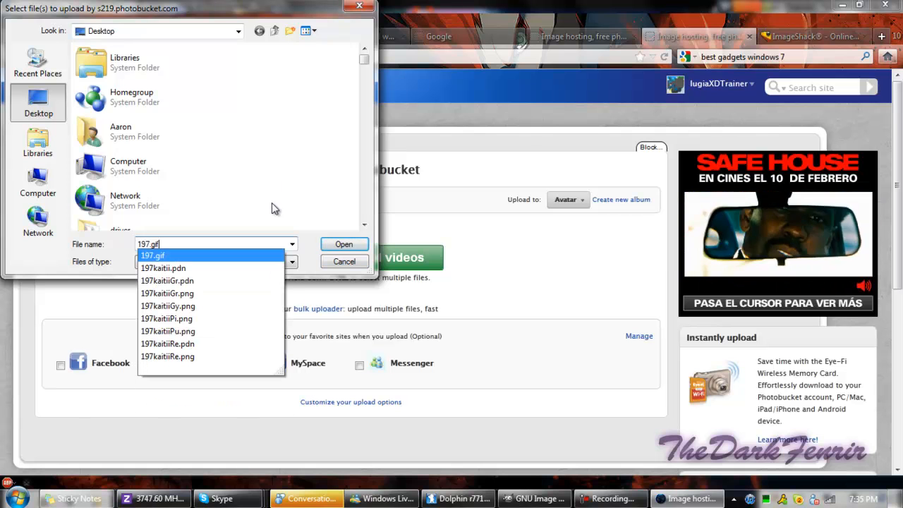
key("Return")
key("Return")
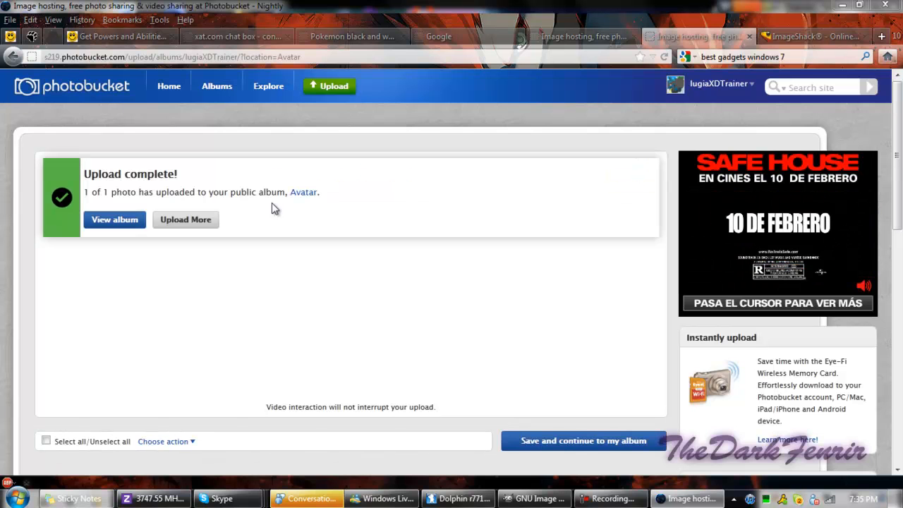
Step: Open the uploaded 197-1.gif's page in a new browser tab and close the Photobucket upload page
scroll(16, 262, "down", 5)
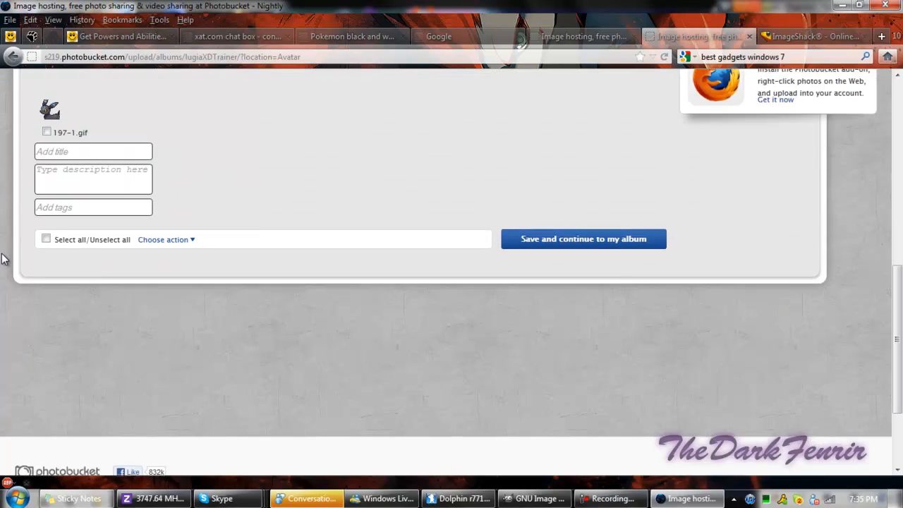
middle_click(49, 106)
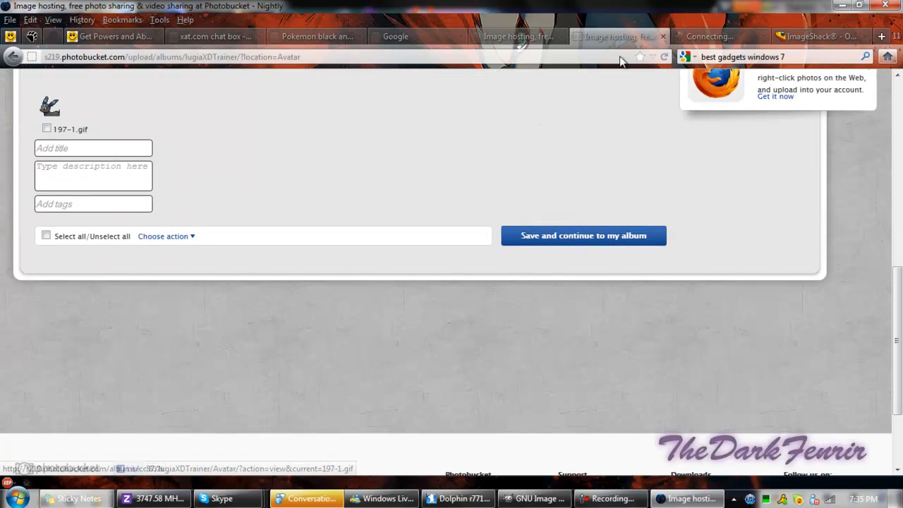
middle_click(617, 33)
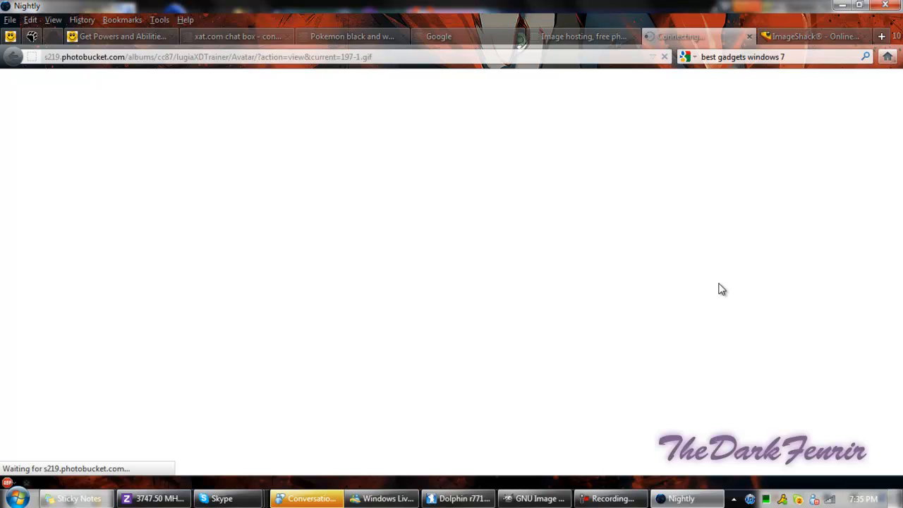
left_click(198, 30)
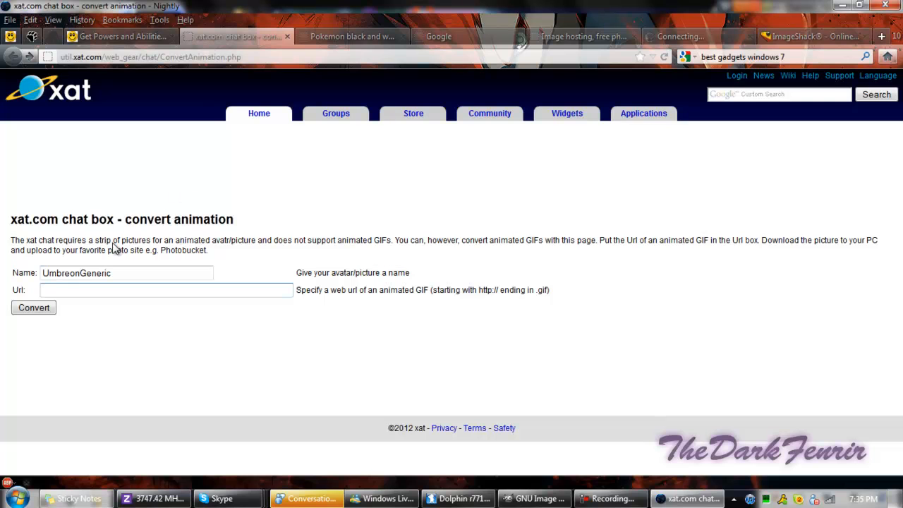
left_click(89, 291)
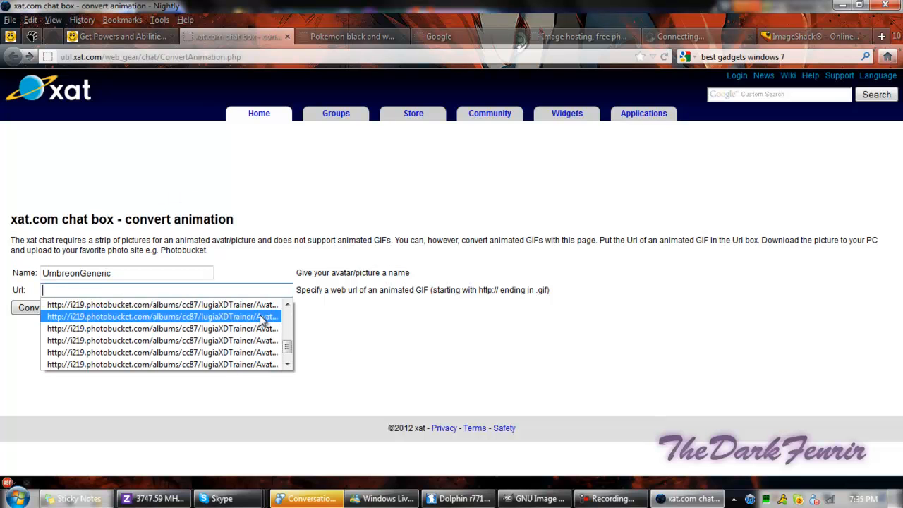
left_click(476, 334)
Step: Reload the Photobucket page of 197-1.gif and copy the image's direct link
left_click(711, 33)
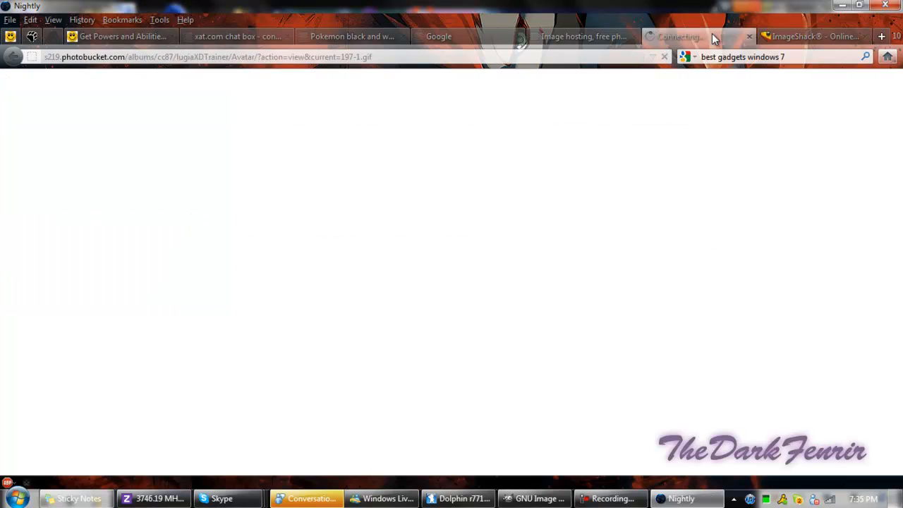
left_click(599, 62)
key("Return")
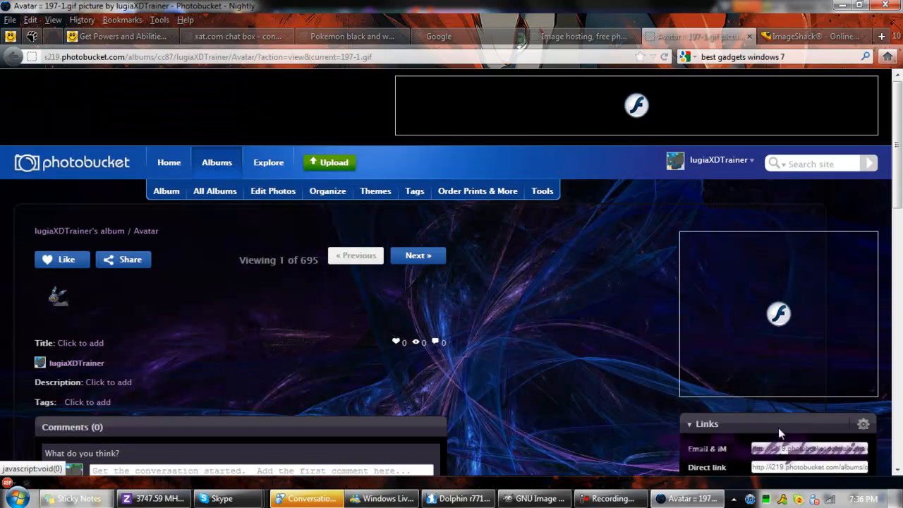
left_click(762, 467)
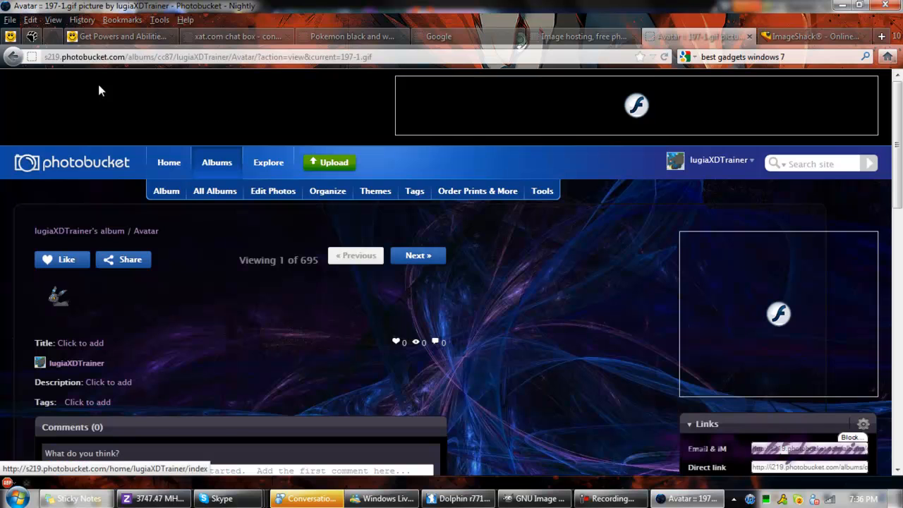
Step: Paste the direct link to 197-1.gif as the Url on xat's convert animation page and convert it
left_click(196, 38)
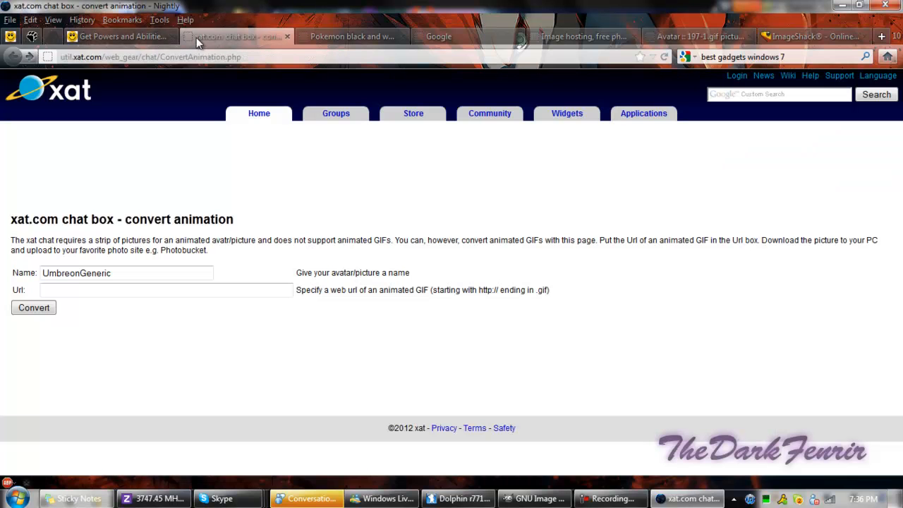
left_click(83, 290)
right_click(84, 292)
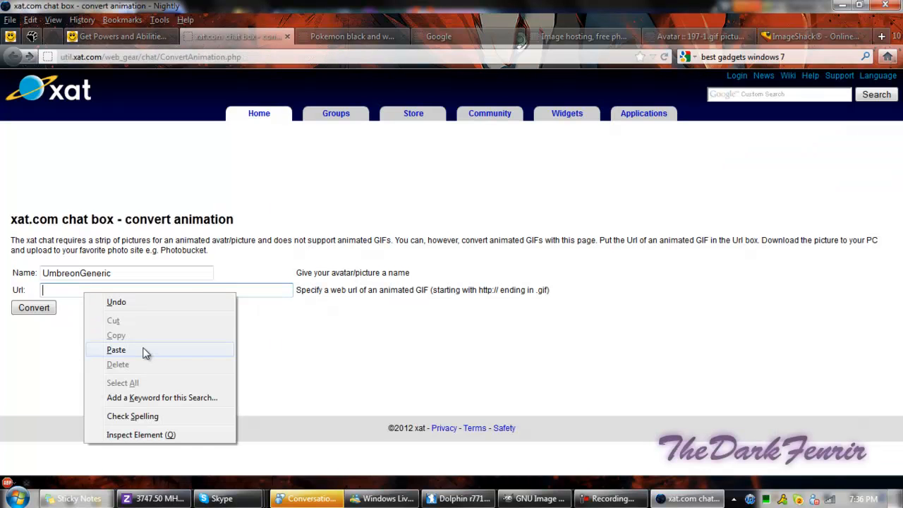
left_click(149, 351)
left_click(31, 312)
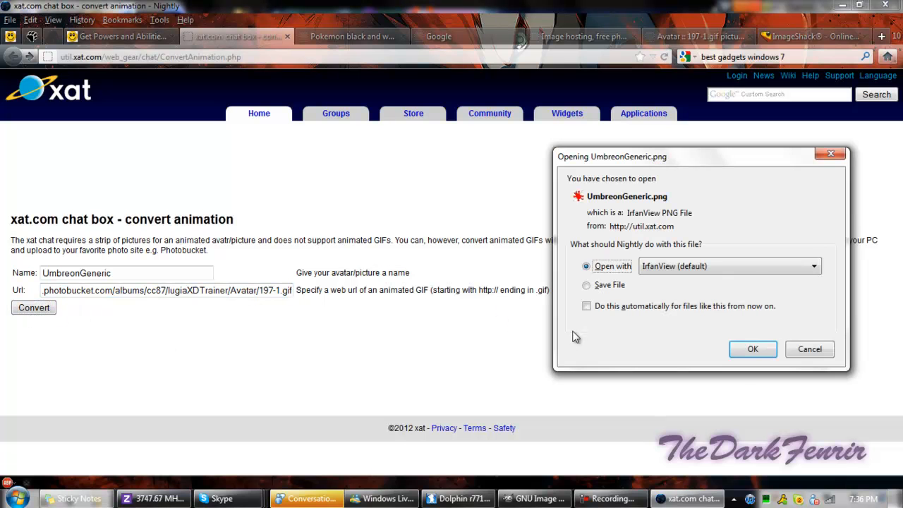
Step: Open the converted UmbreonGeneric.png with IrfanView
left_click(609, 285)
key("Up")
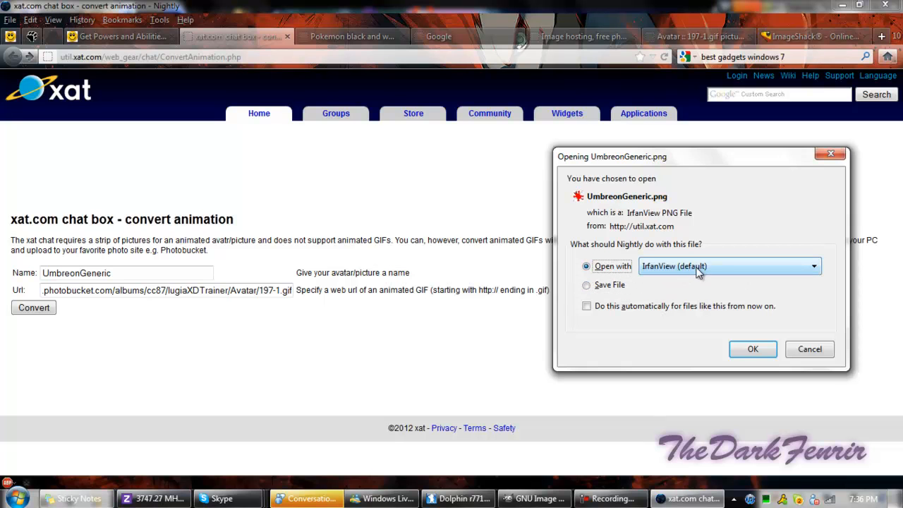
left_click(753, 349)
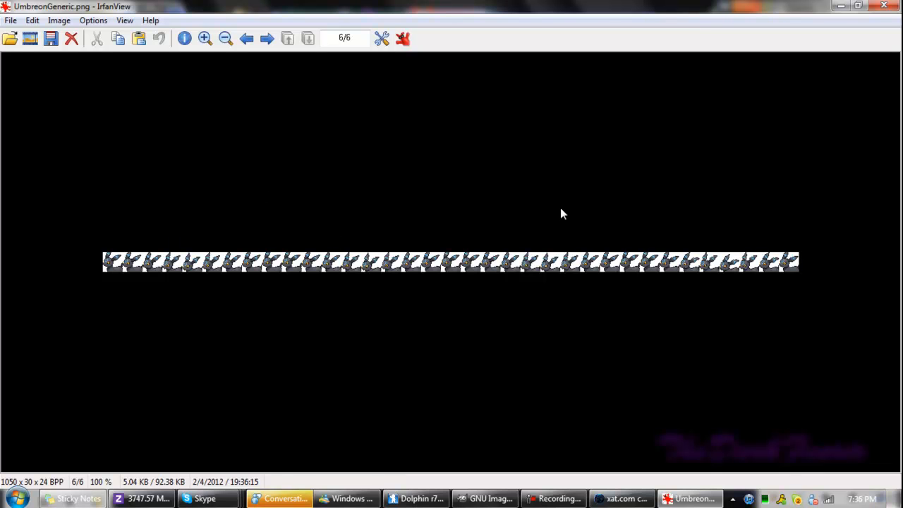
Step: Send the UmbreonGeneric.png picture strip from IrfanView to Paint.NET as the external editor
left_click(10, 21)
mouse_move(162, 76)
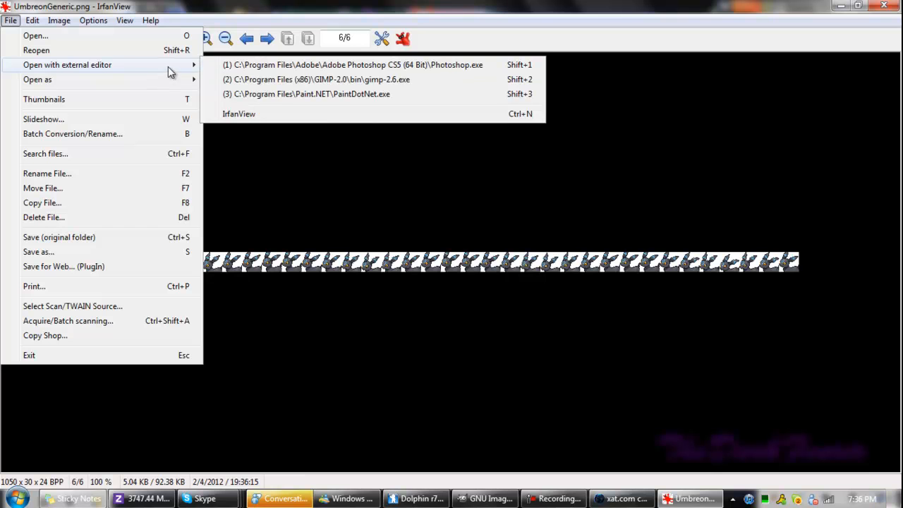
left_click(277, 95)
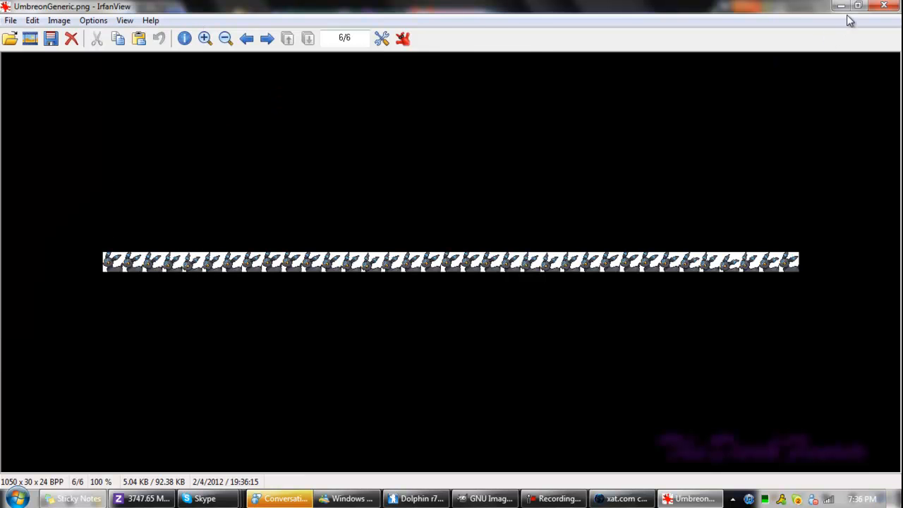
scroll(502, 253, "up", 7)
scroll(502, 254, "up", 4)
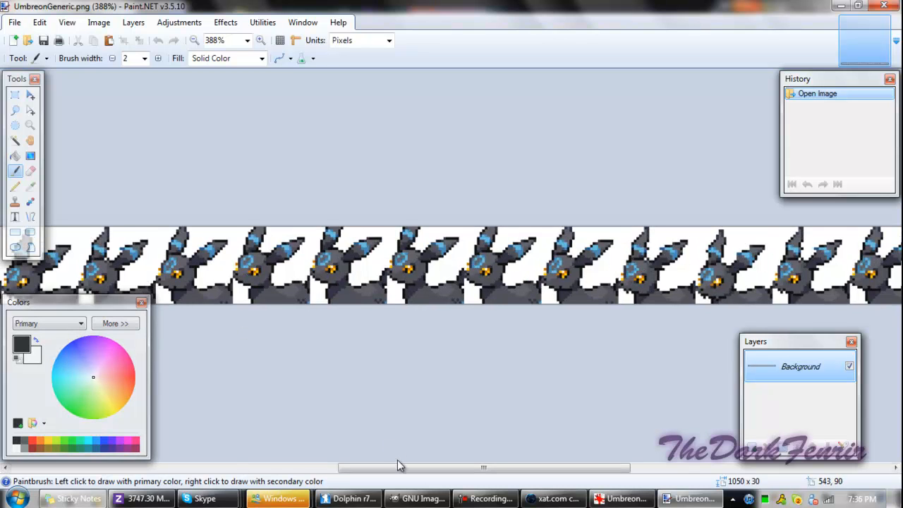
left_click_drag(364, 467, 28, 467)
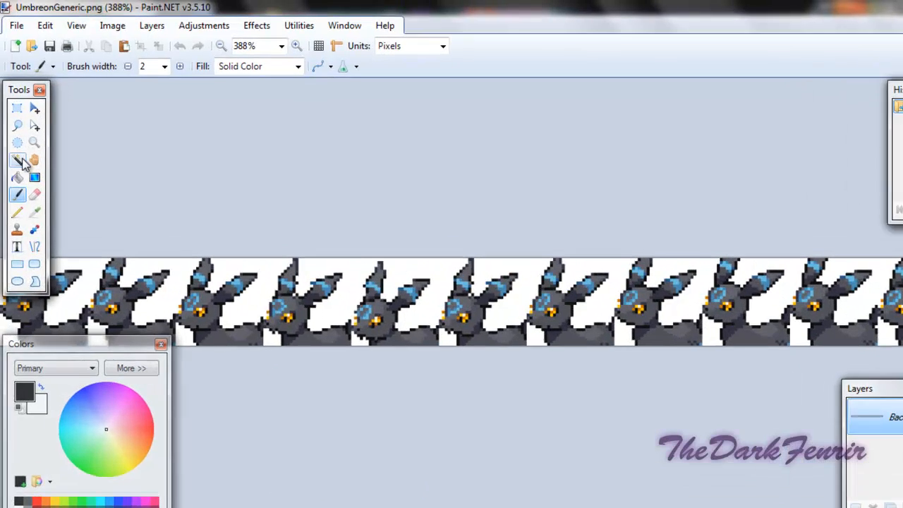
Step: Select the white background across all frames using the Magic Wand in Global flood mode and erase it to transparency
left_click(15, 139)
left_click(271, 62)
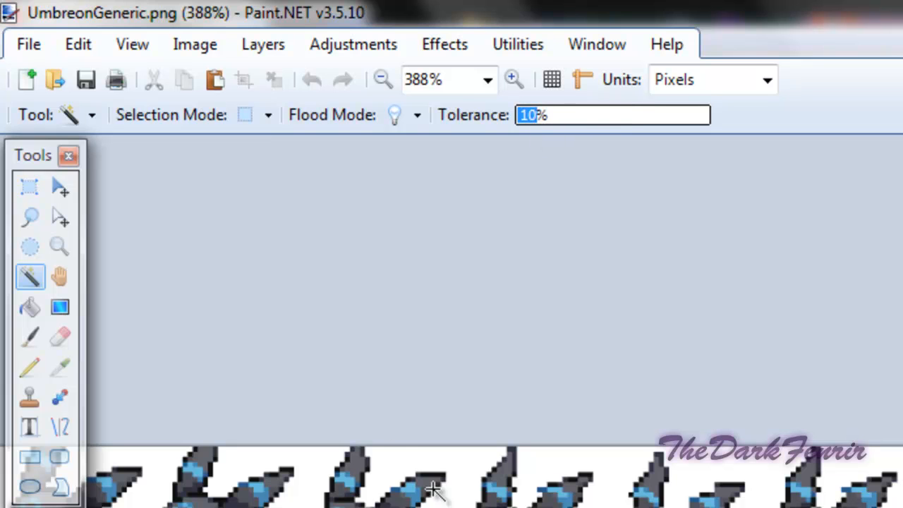
left_click(471, 481)
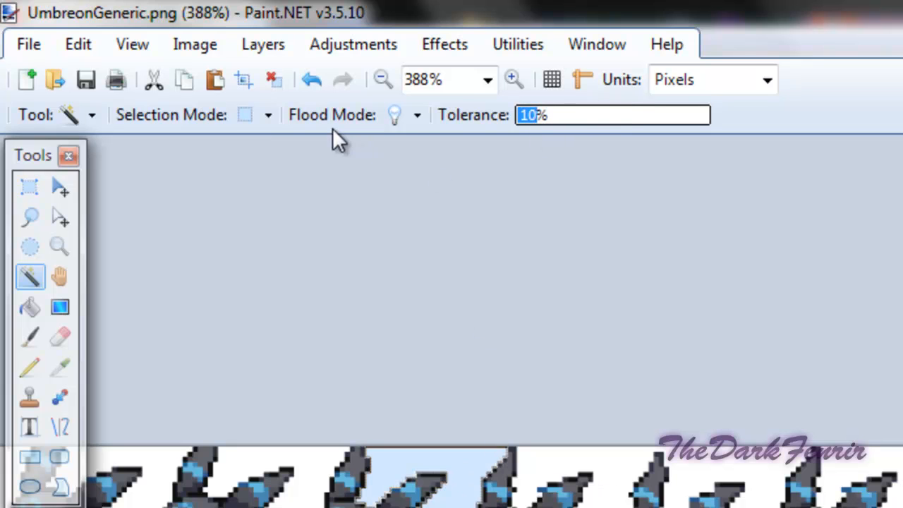
left_click(389, 115)
left_click(422, 115)
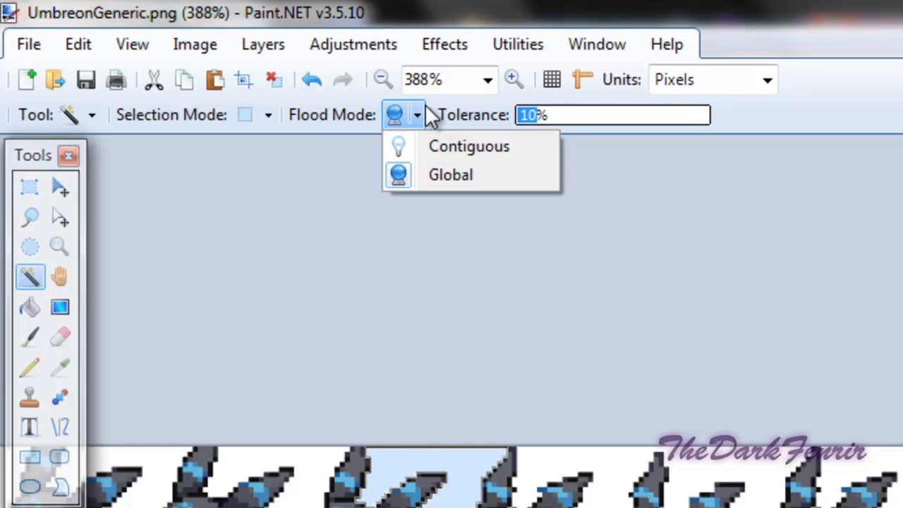
left_click(449, 174)
left_click(458, 497)
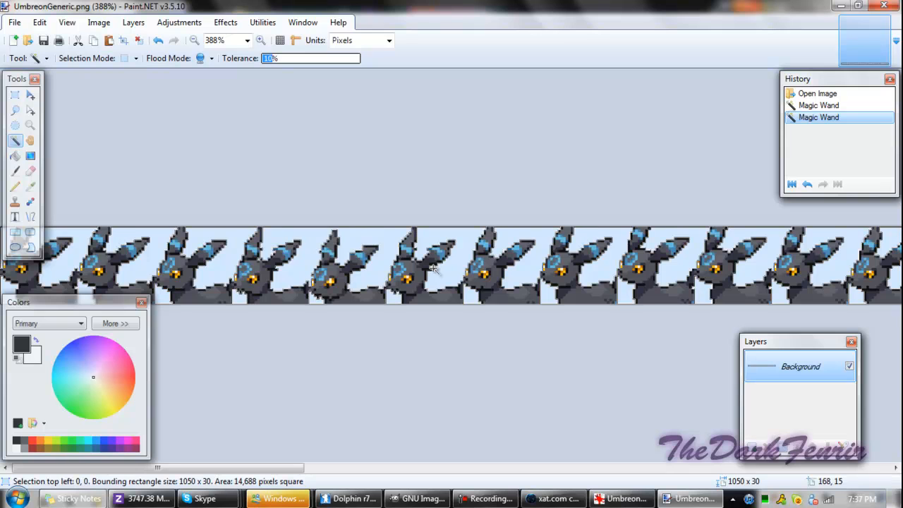
key("Delete")
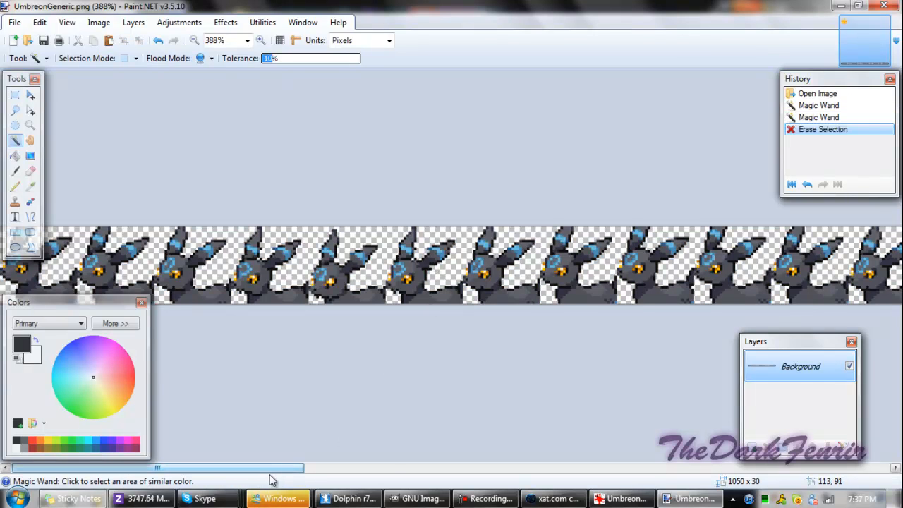
left_click_drag(270, 475, 846, 468)
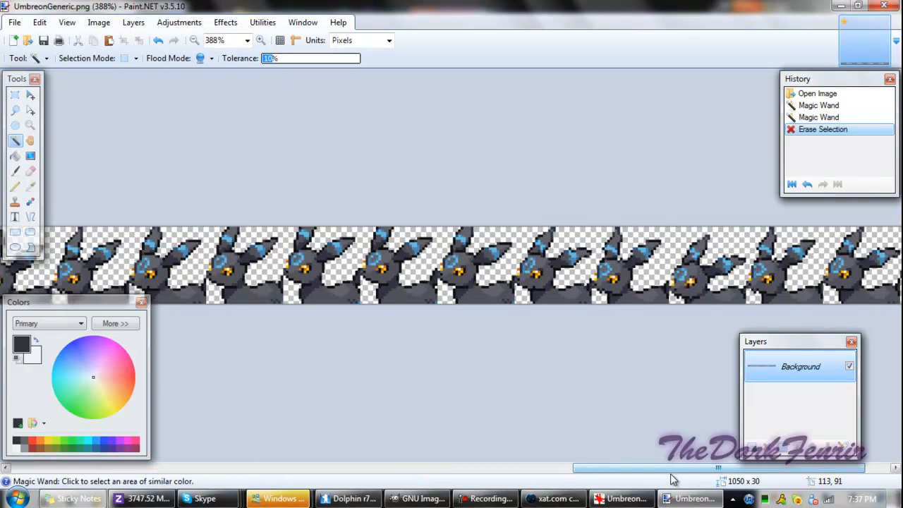
left_click_drag(739, 469, 141, 468)
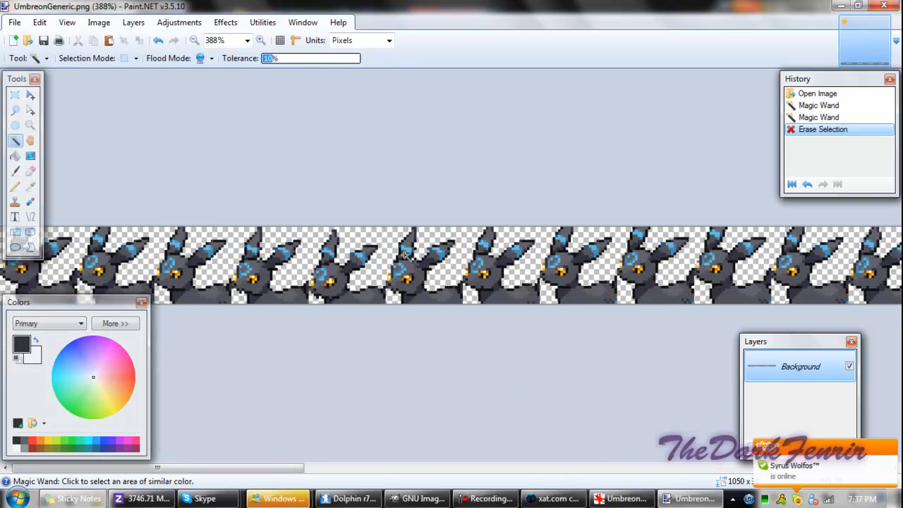
Step: Try to save the strip over the existing UmbreonGeneric.png with auto-detected bit depth
left_click(43, 40)
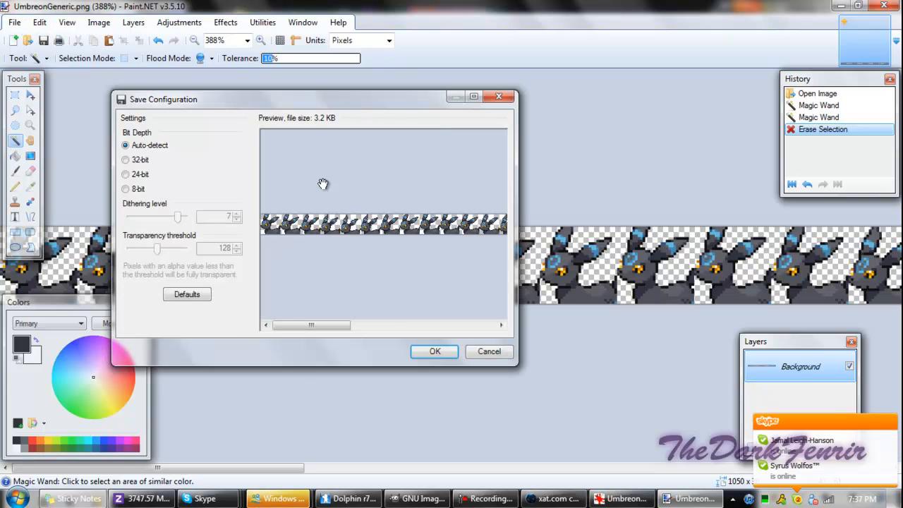
left_click(433, 350)
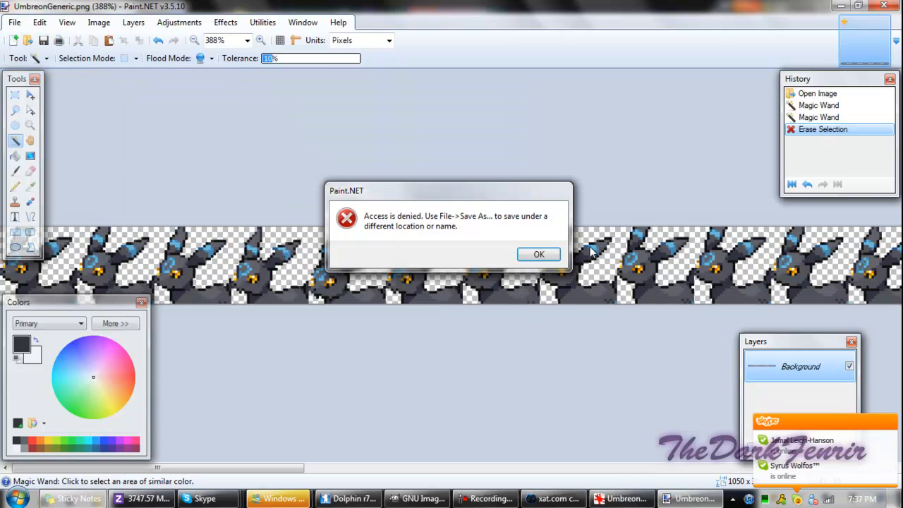
left_click(538, 255)
Step: Save the transparent strip as a PNG named UmbreonGeneric on the Desktop
left_click(14, 22)
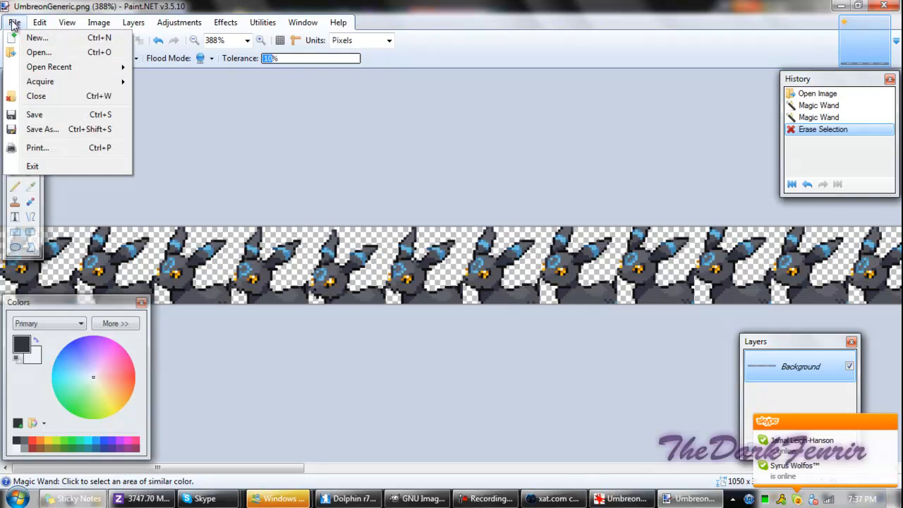
left_click(35, 124)
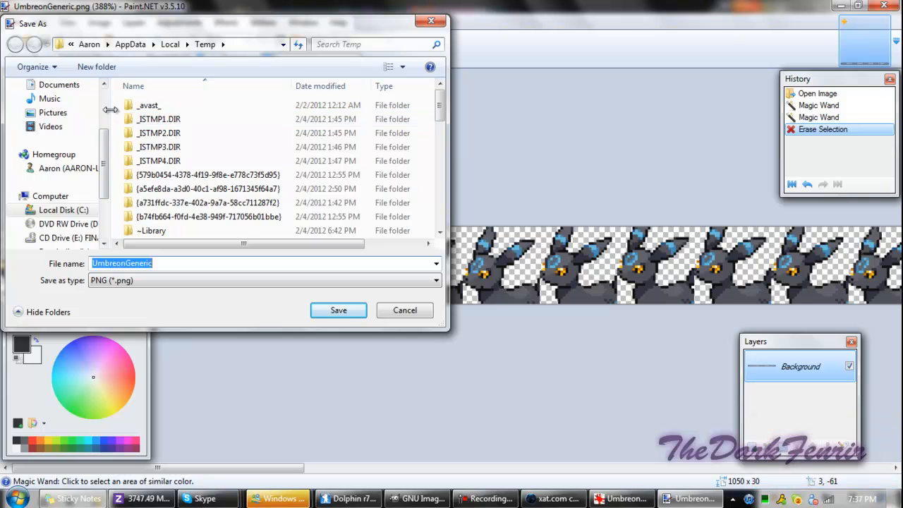
scroll(102, 111, "up", 2)
left_click(53, 104)
double_click(188, 262)
left_click(342, 312)
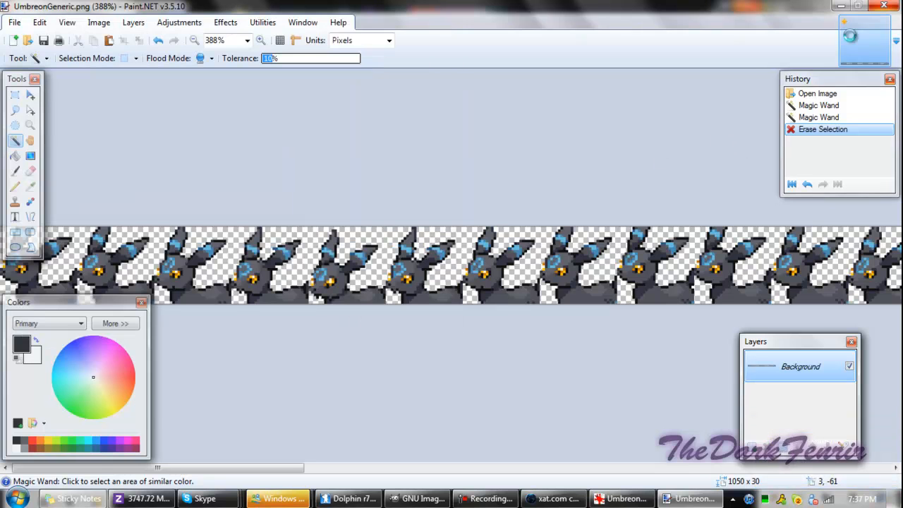
Step: Put Paint.NET and IrfanView out of the way, switch to ImageShack in the browser and open its Media Upload page
left_click(841, 7)
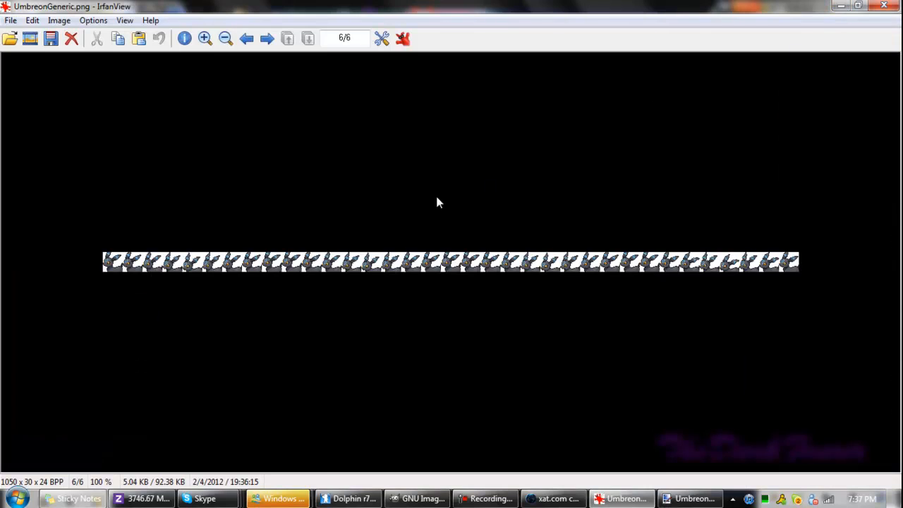
left_click(856, 7)
left_click(795, 10)
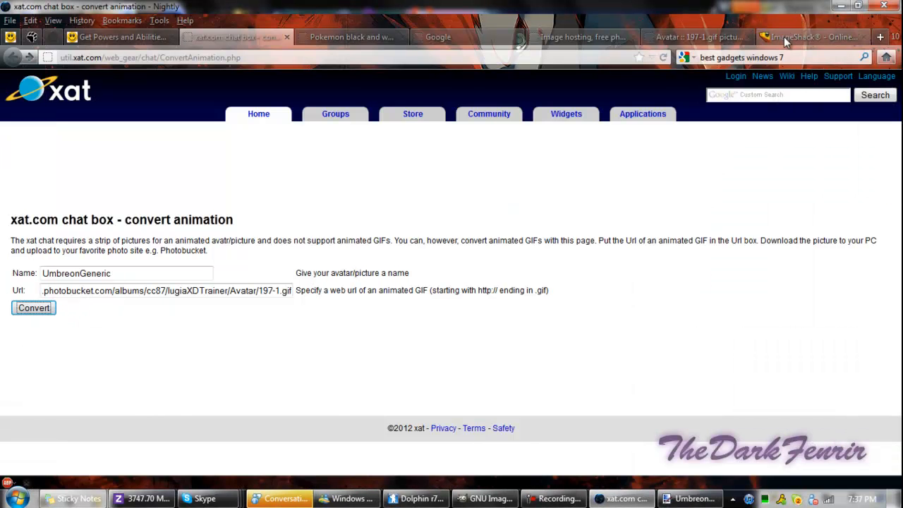
left_click(784, 37)
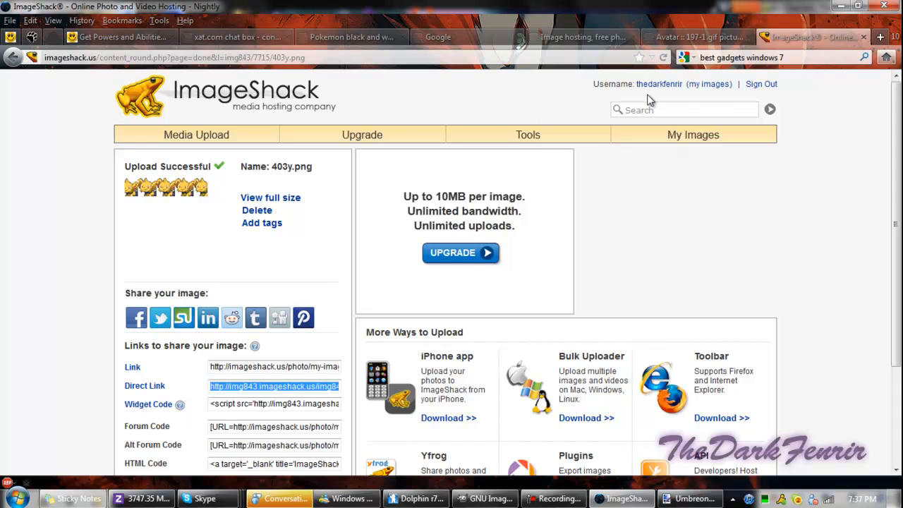
left_click(158, 144)
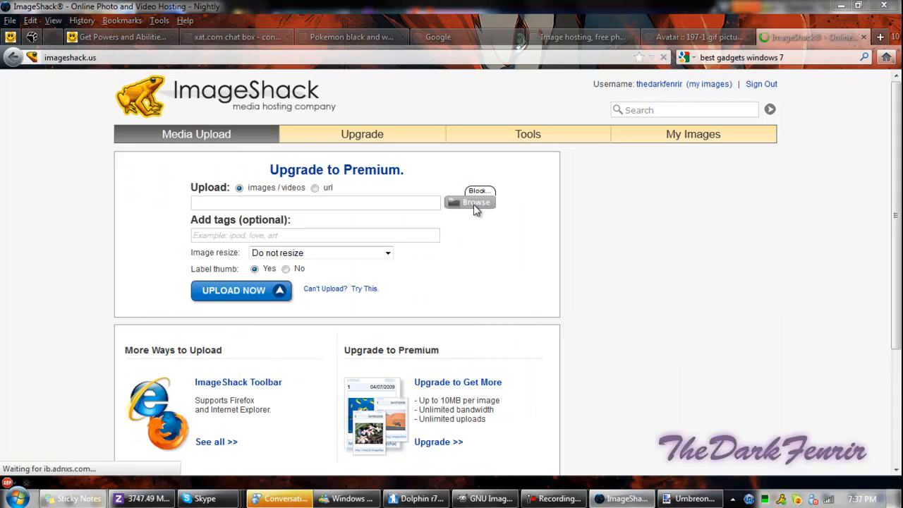
left_click(475, 203)
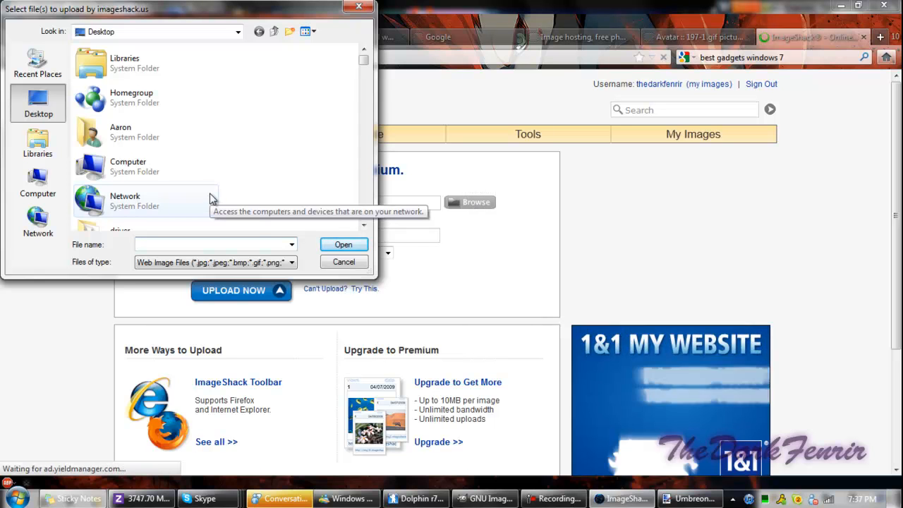
scroll(259, 198, "down", 5)
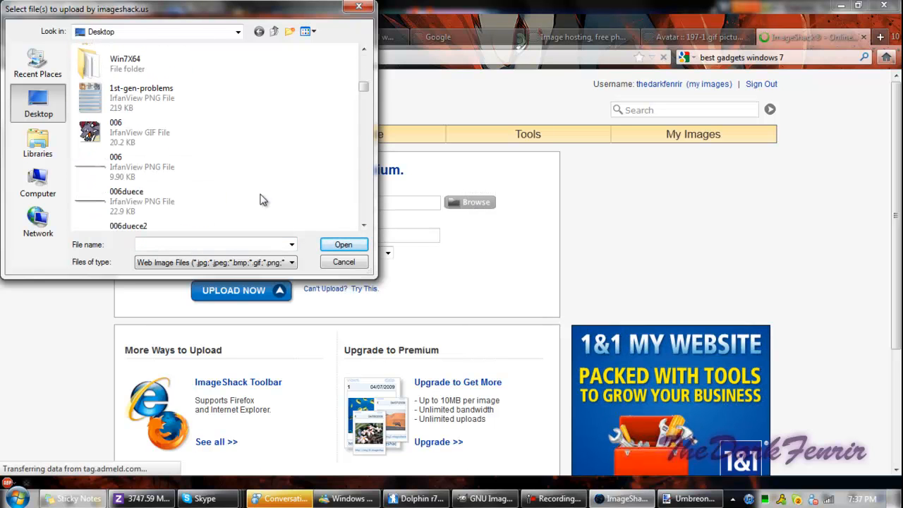
left_click(150, 204)
type("123")
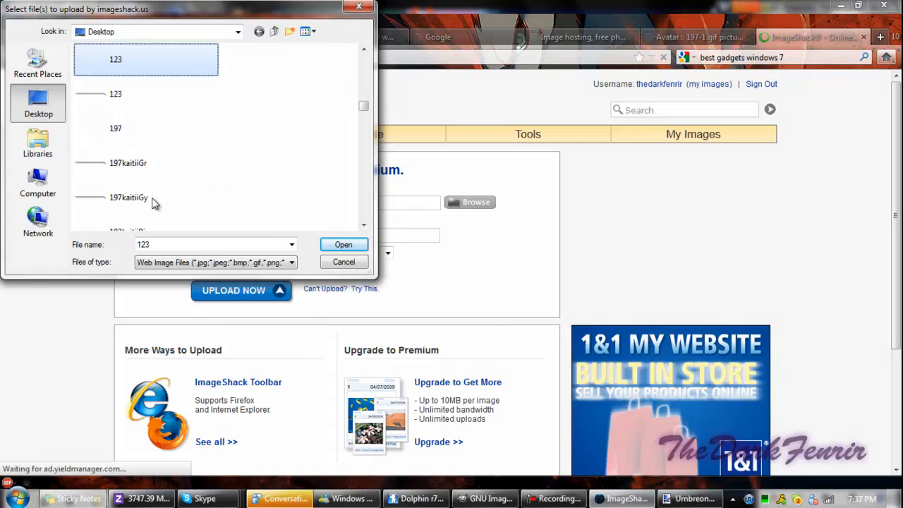
type("97")
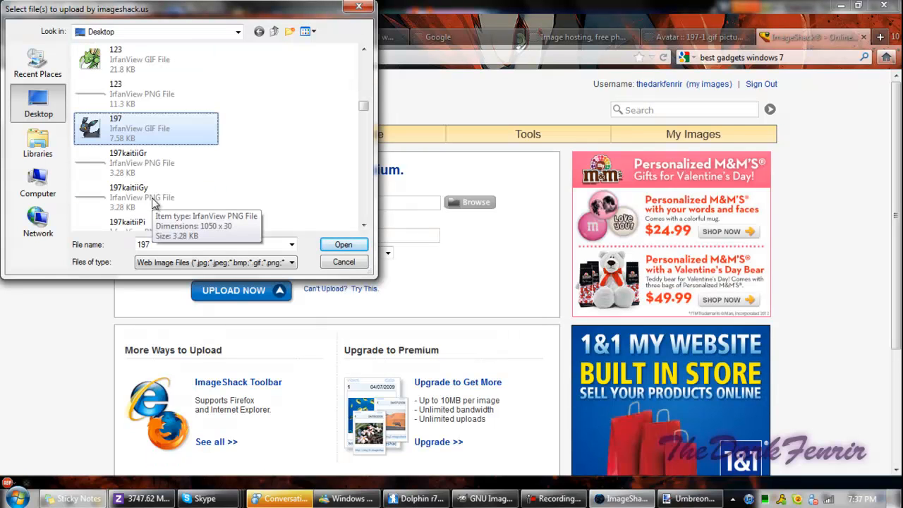
key("Home")
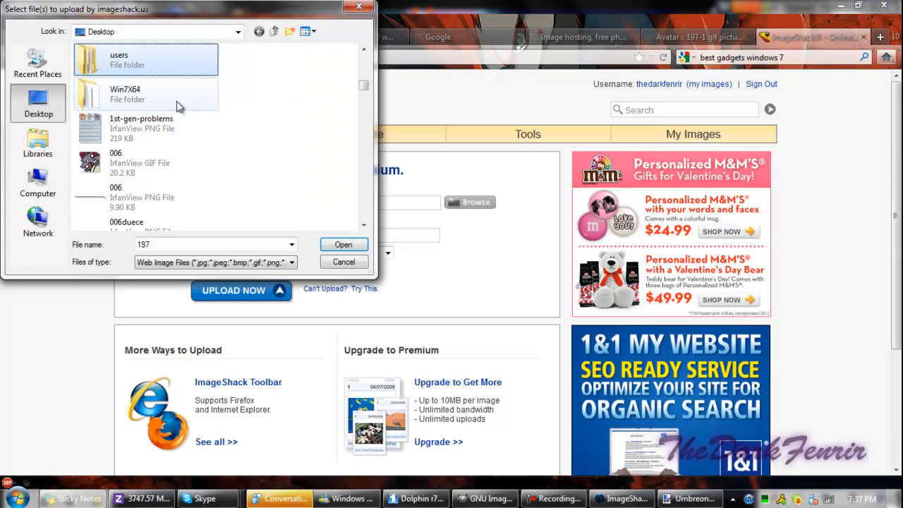
left_click(165, 159)
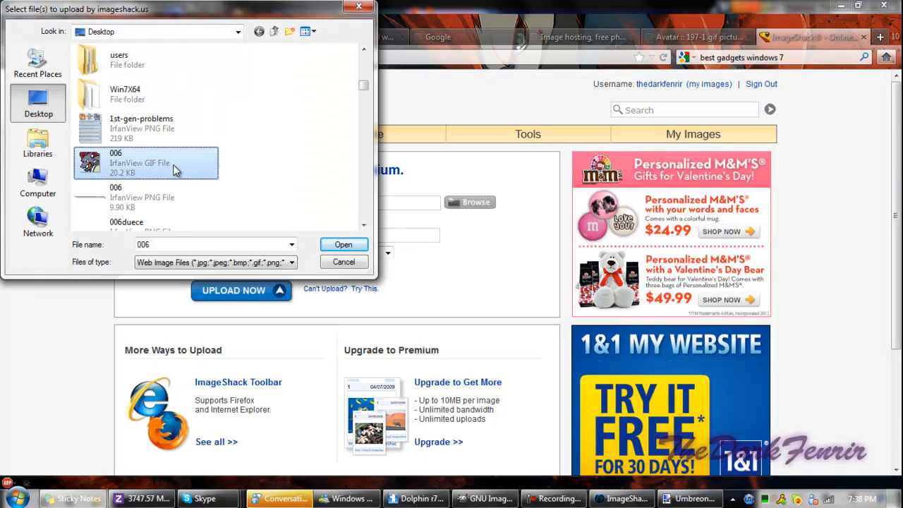
key("Home")
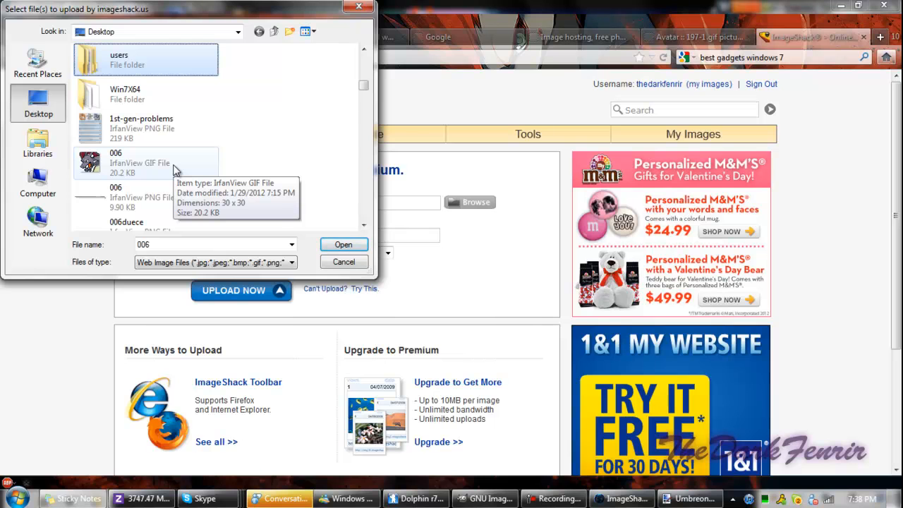
left_click(331, 262)
left_click(458, 204)
type("u")
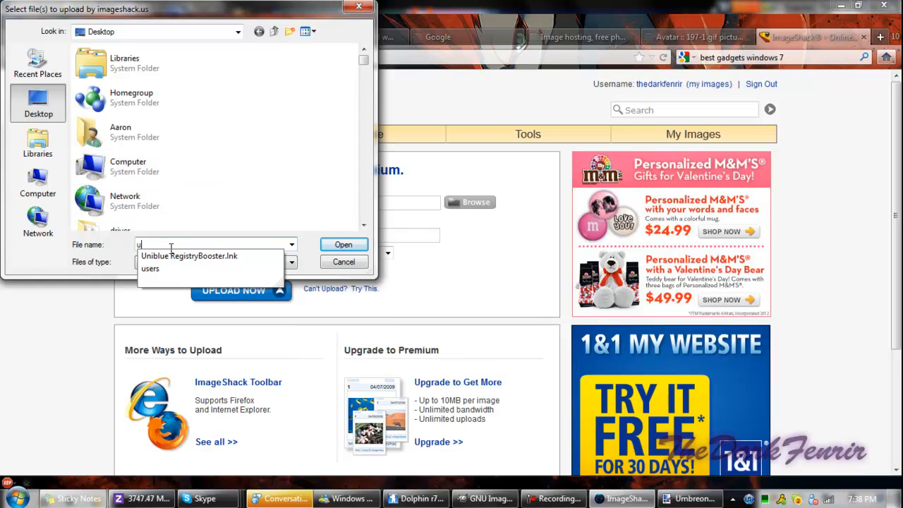
type("mb")
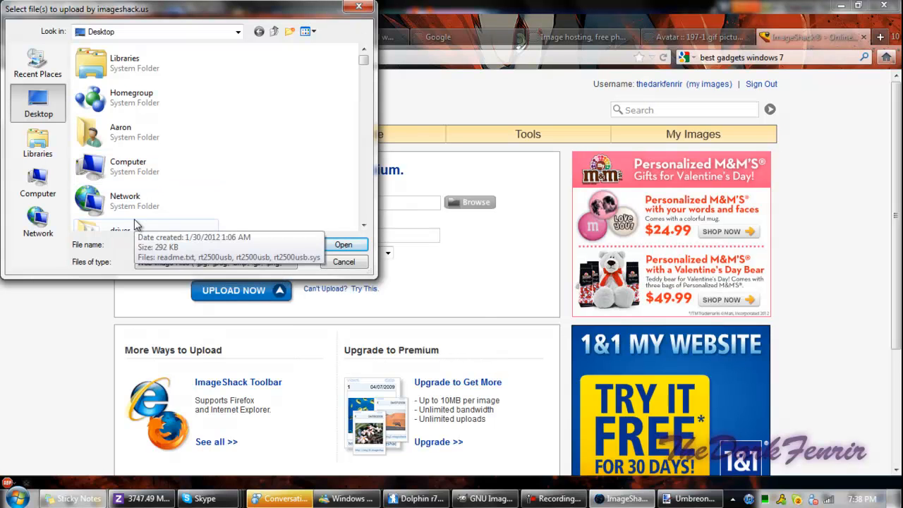
left_click(341, 261)
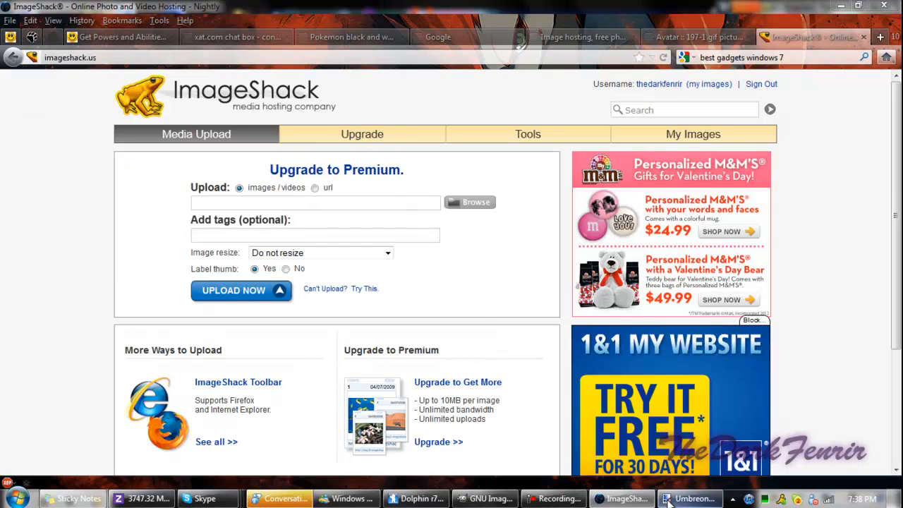
left_click(691, 498)
left_click(841, 6)
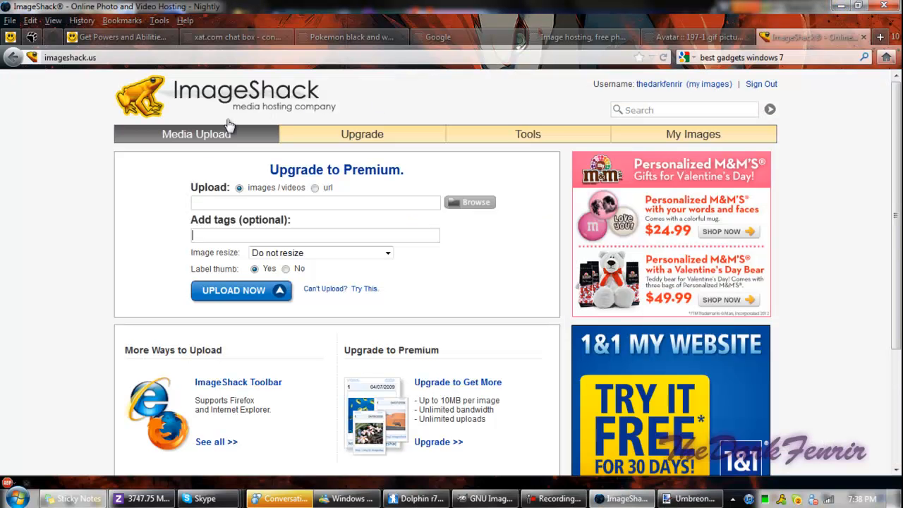
Step: Choose UmbreonGeneric.png from the Desktop and upload it to ImageShack without resizing
left_click(449, 206)
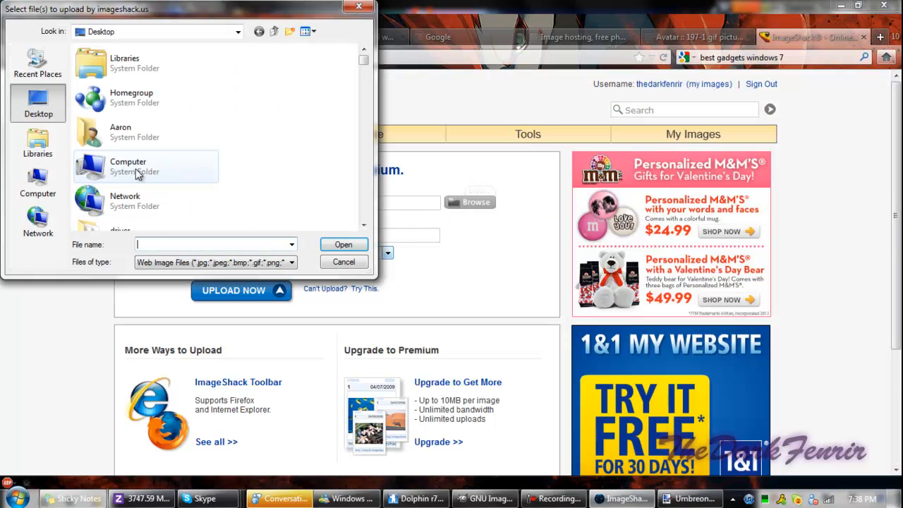
key("u")
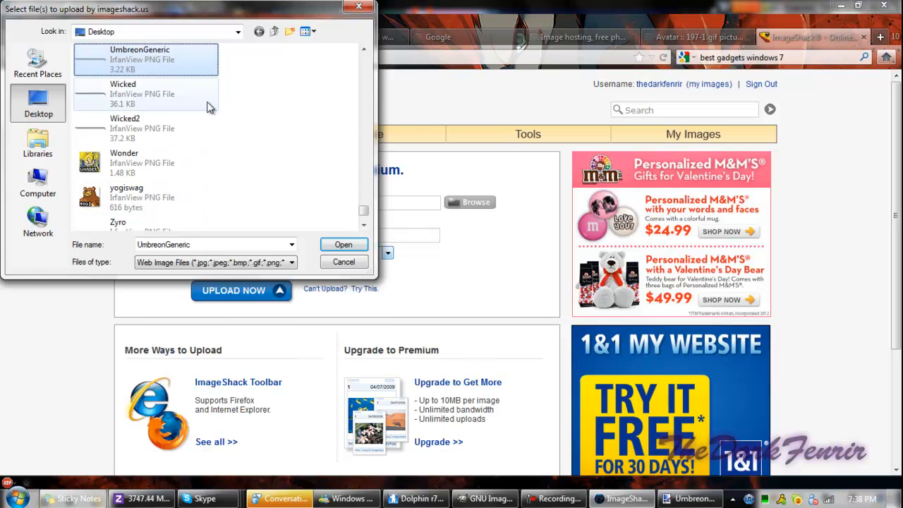
left_click(355, 245)
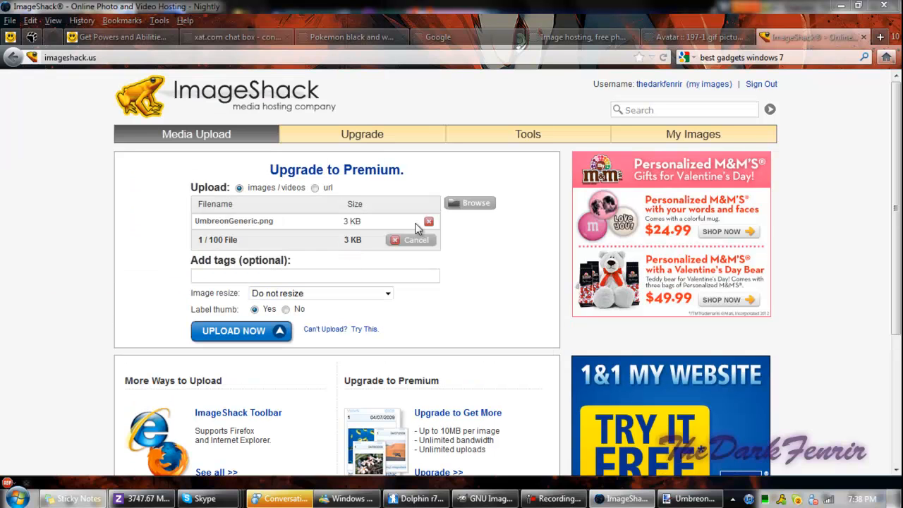
left_click(273, 321)
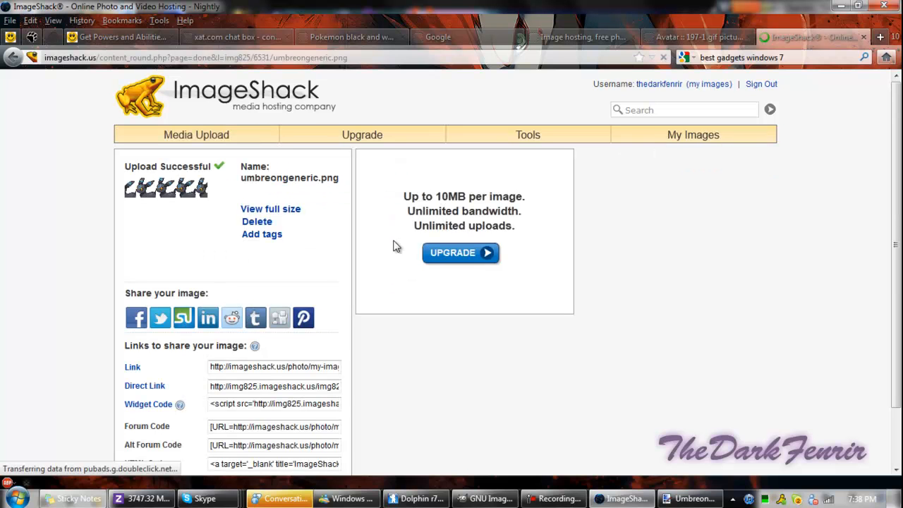
left_click(243, 366)
right_click(232, 371)
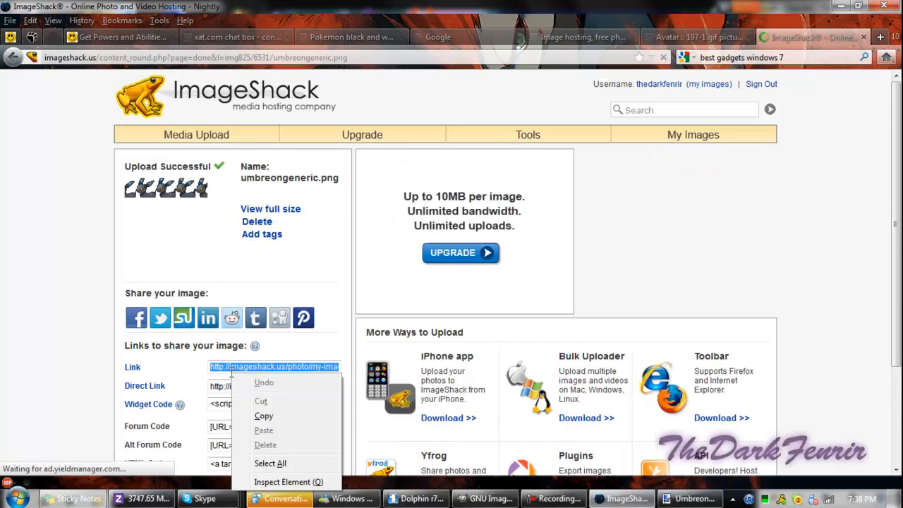
left_click(260, 416)
Step: Copy the direct link of the uploaded umbreongeneric.png
left_click(221, 386)
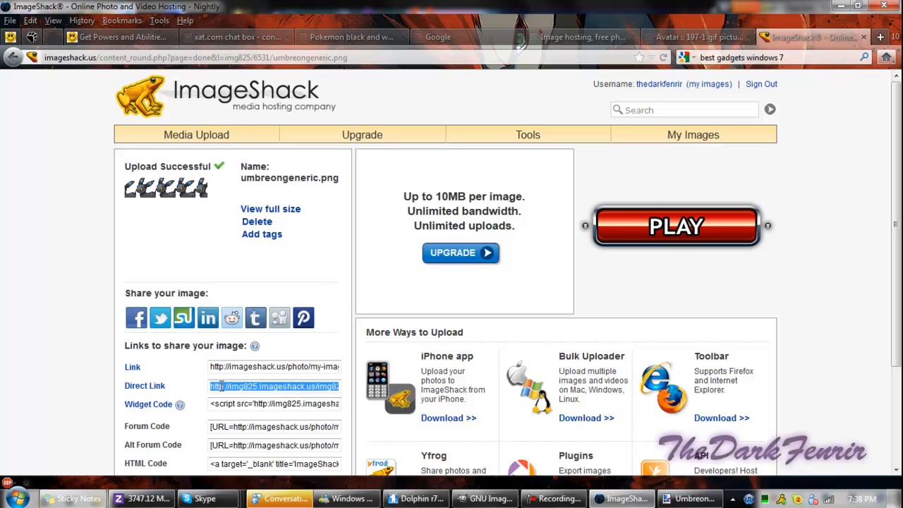
right_click(220, 385)
left_click(243, 430)
Step: On the xat PokemonWifi chat page, replace the profile's picture address with the copied umbreongeneric.png link, save it and check the avatar preview
left_click(9, 36)
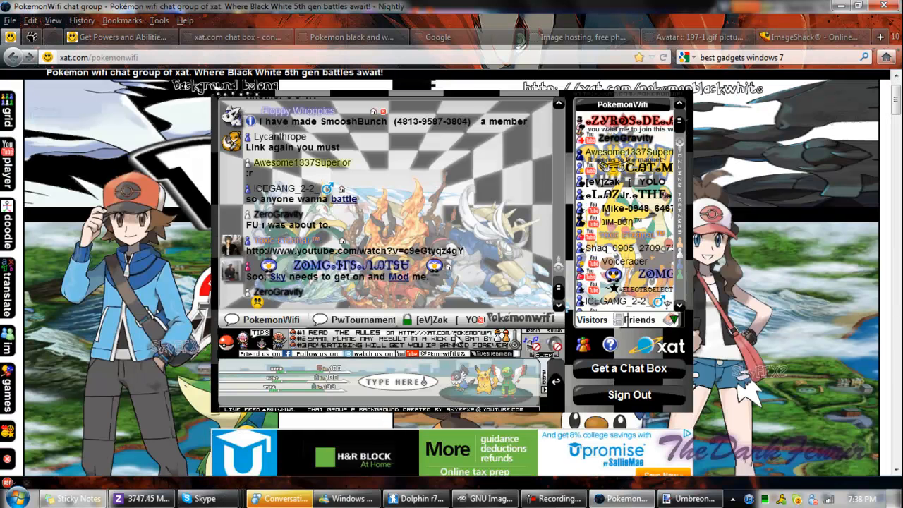
left_click(621, 125)
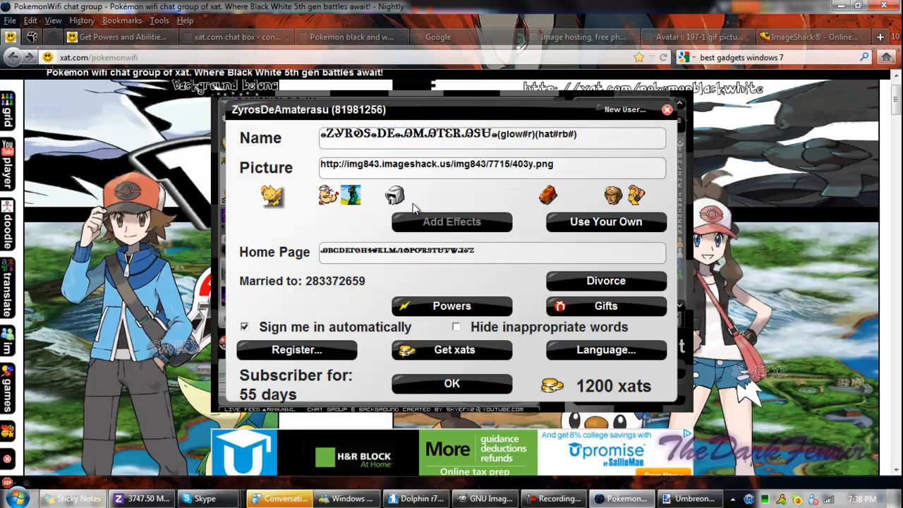
left_click_drag(562, 162, 265, 161)
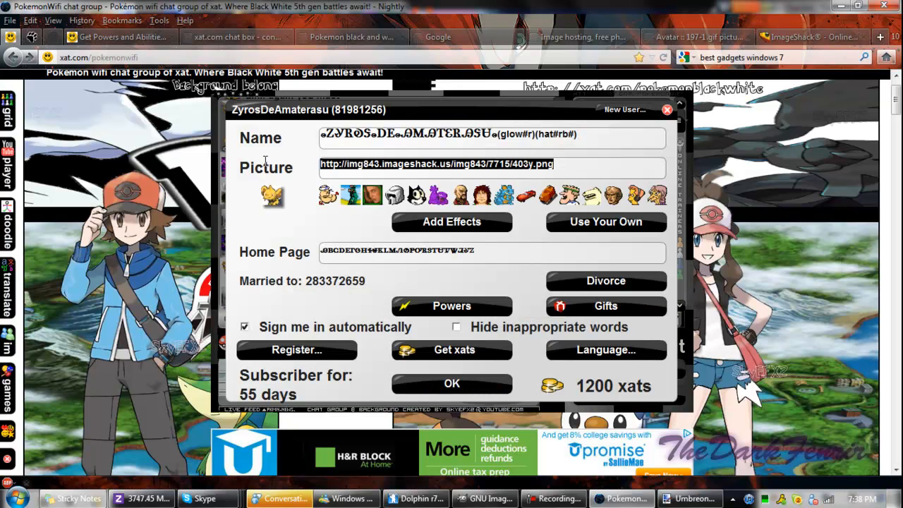
key("ctrl+v")
left_click(443, 384)
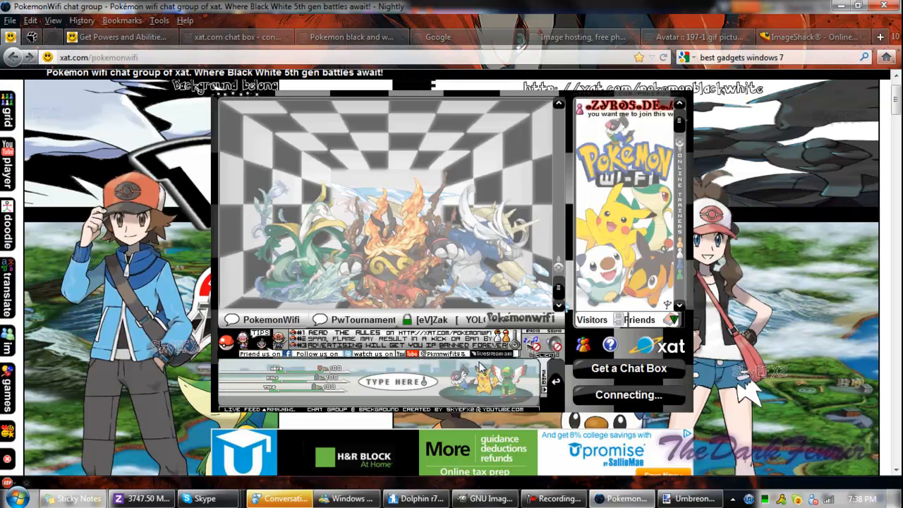
left_click(620, 126)
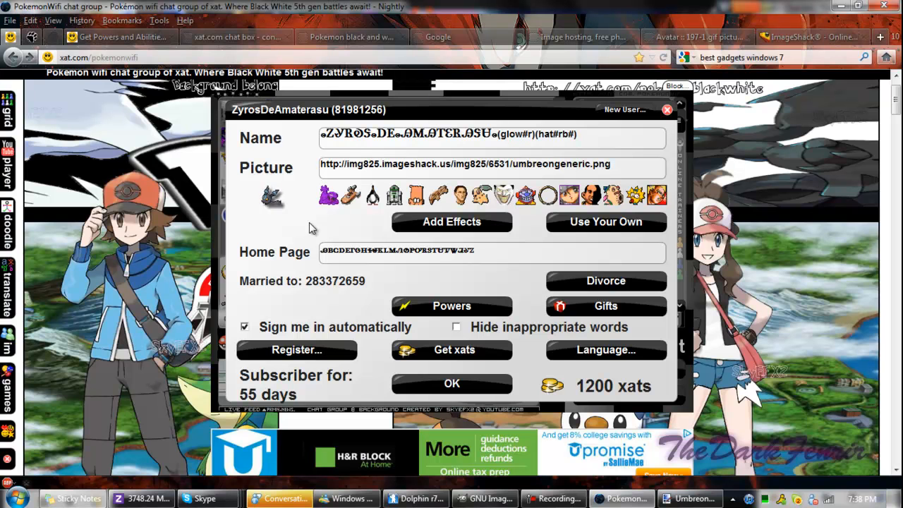
left_click(452, 386)
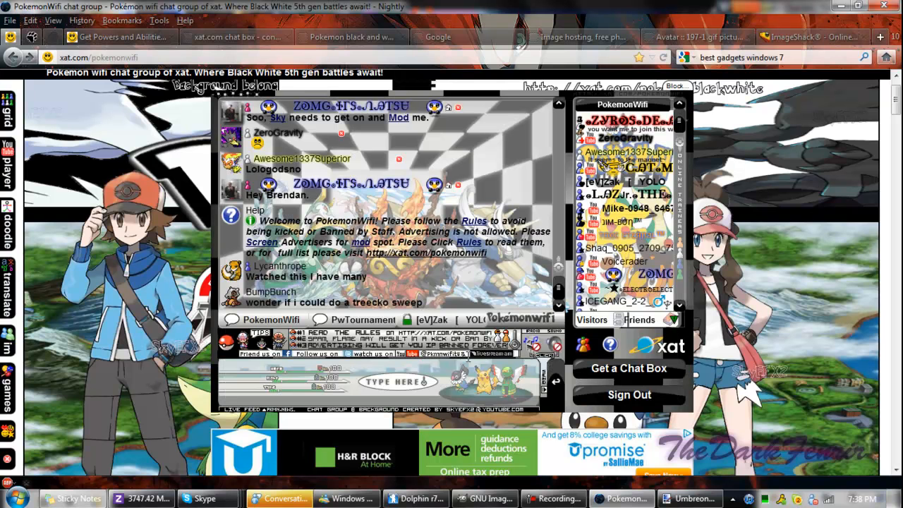
left_click(839, 5)
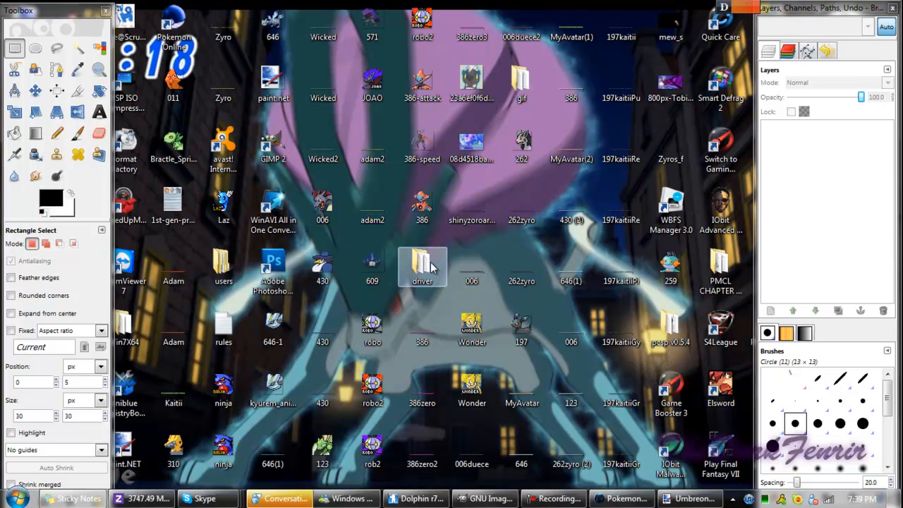
left_click(440, 238)
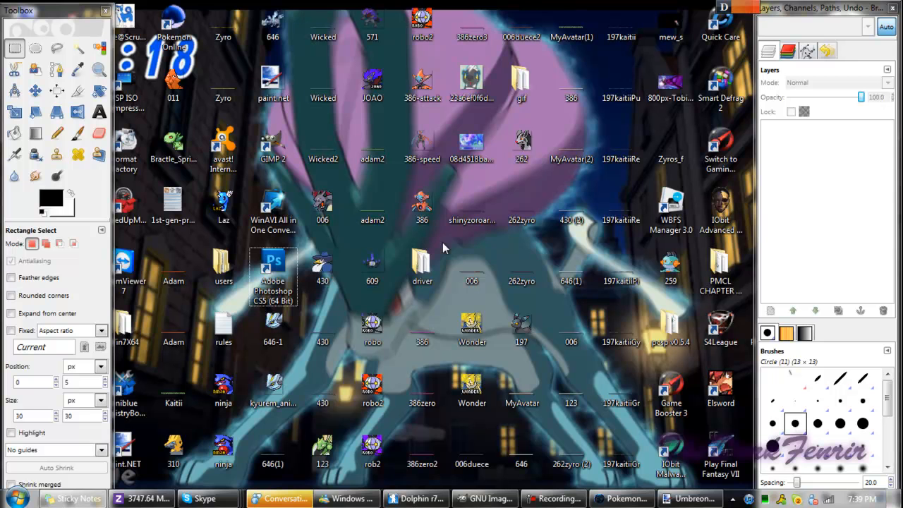
left_click(689, 498)
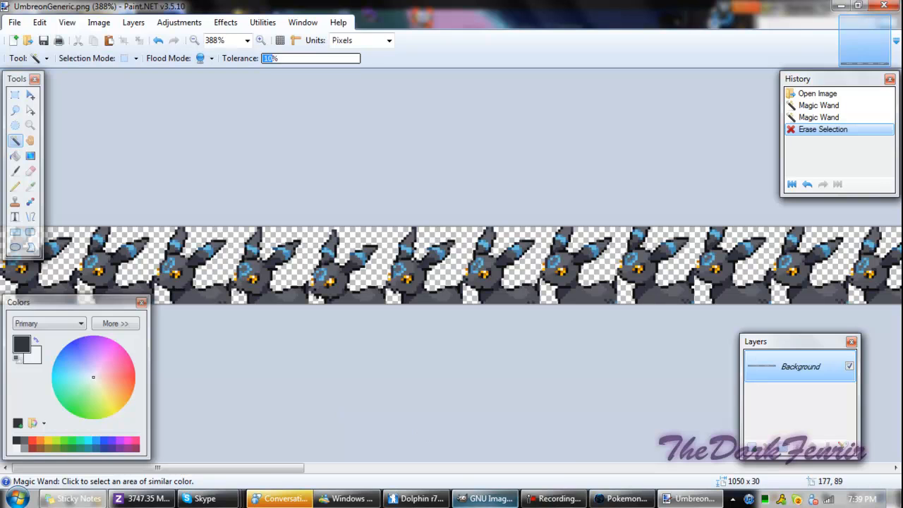
mouse_move(561, 501)
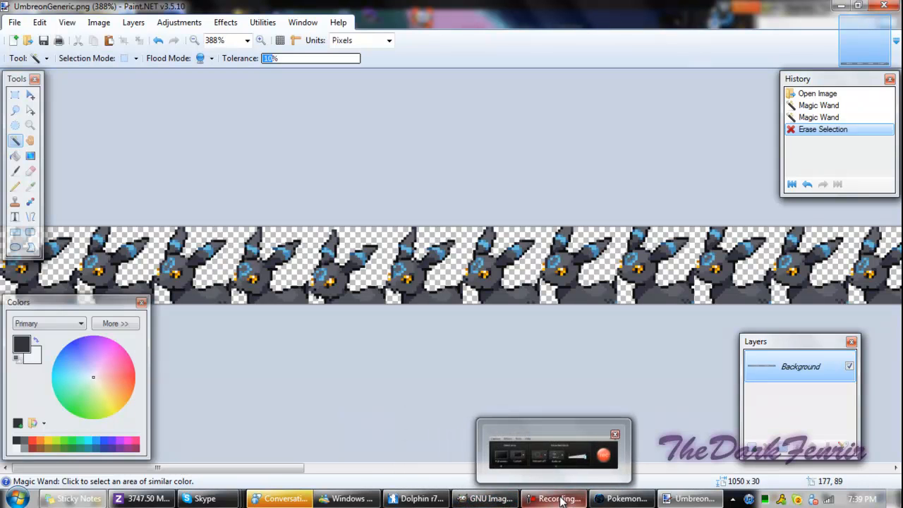